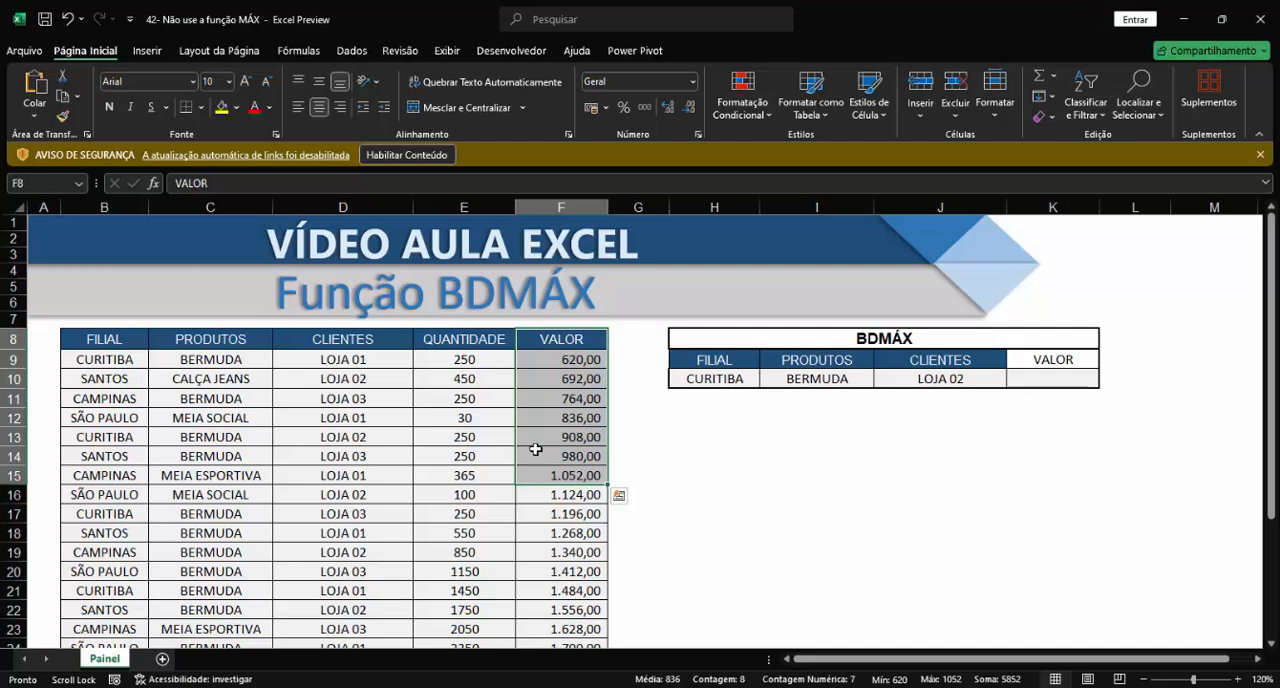
Step: Examine the FILIAL, PRODUTOS and CLIENTES criteria in H9:J10 and the empty VALOR result cell K10
click(569, 362)
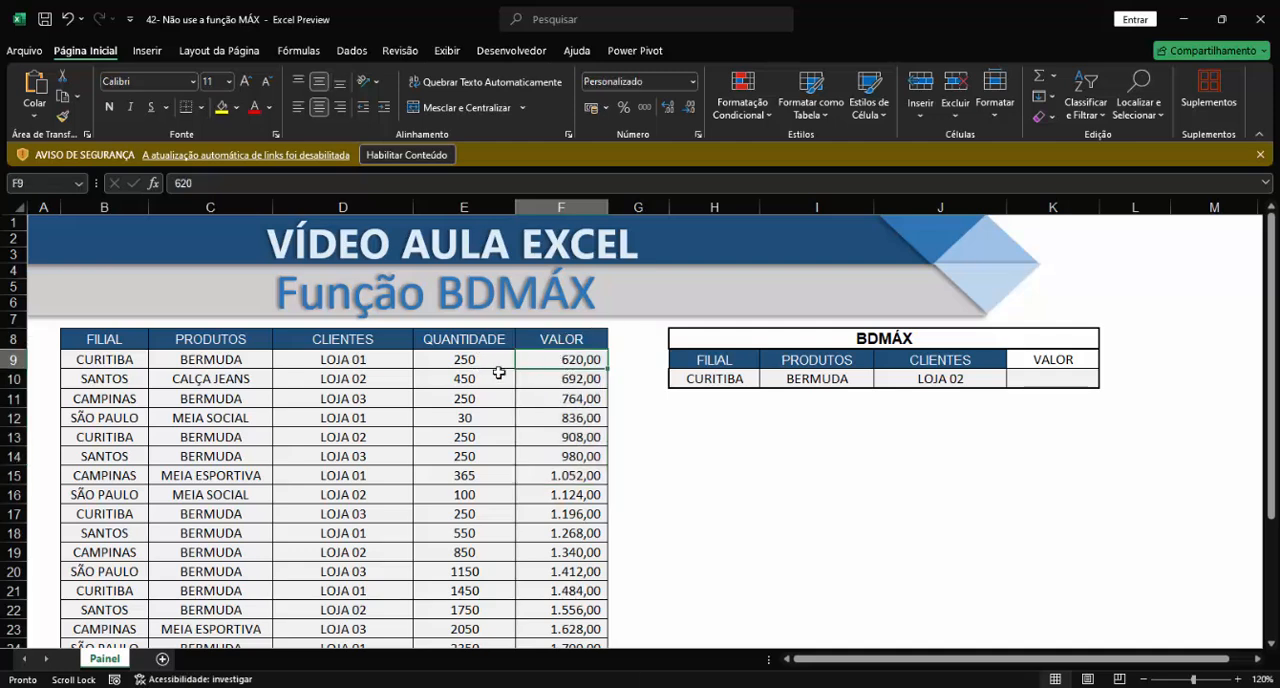
drag(724, 360, 938, 377)
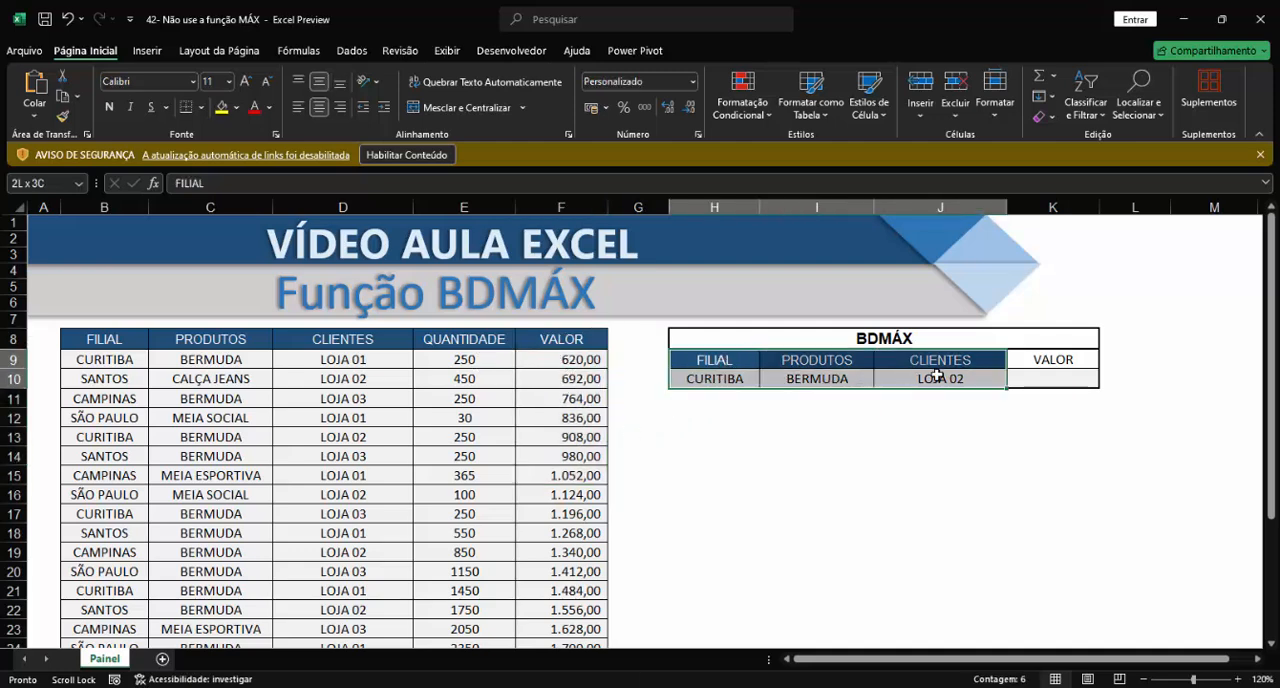
click(1031, 457)
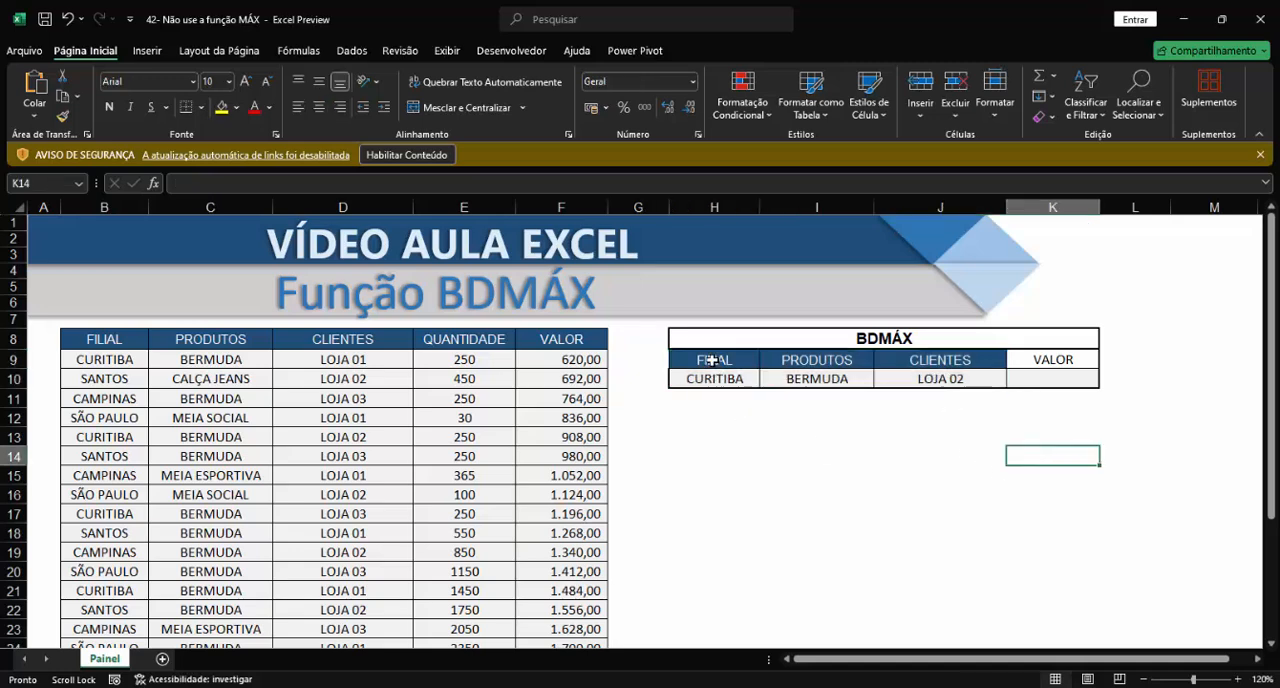
click(714, 360)
click(835, 360)
click(709, 362)
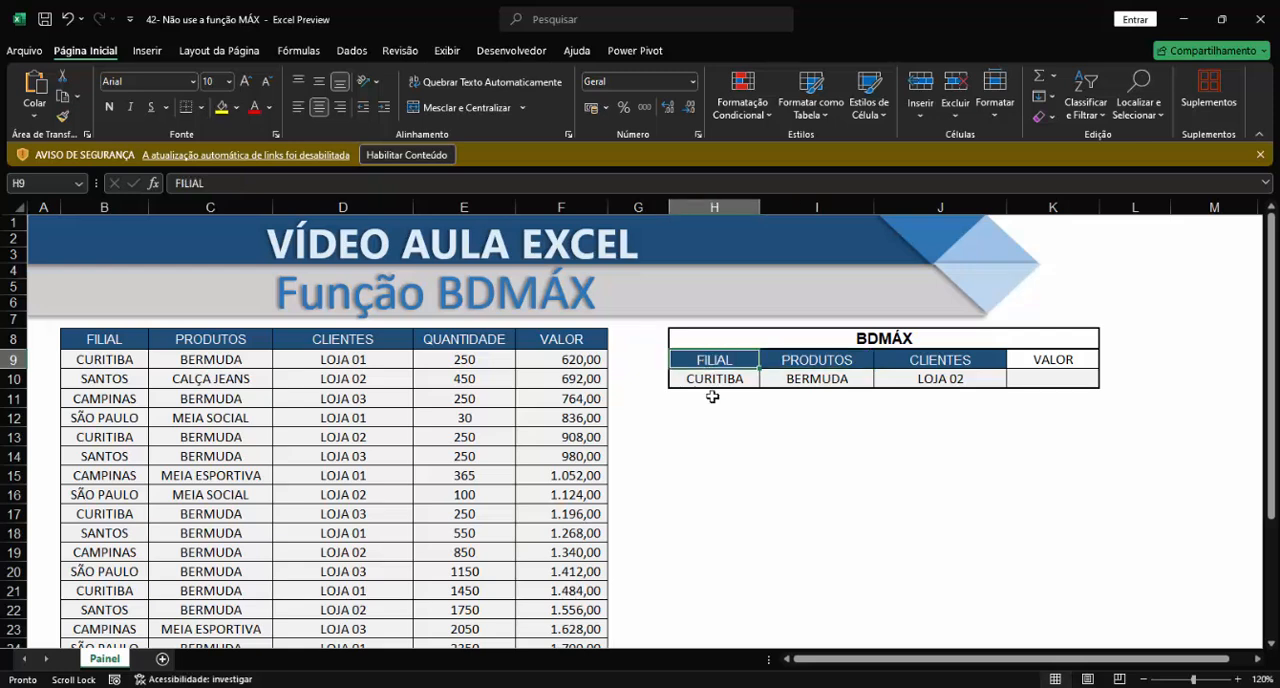
click(718, 378)
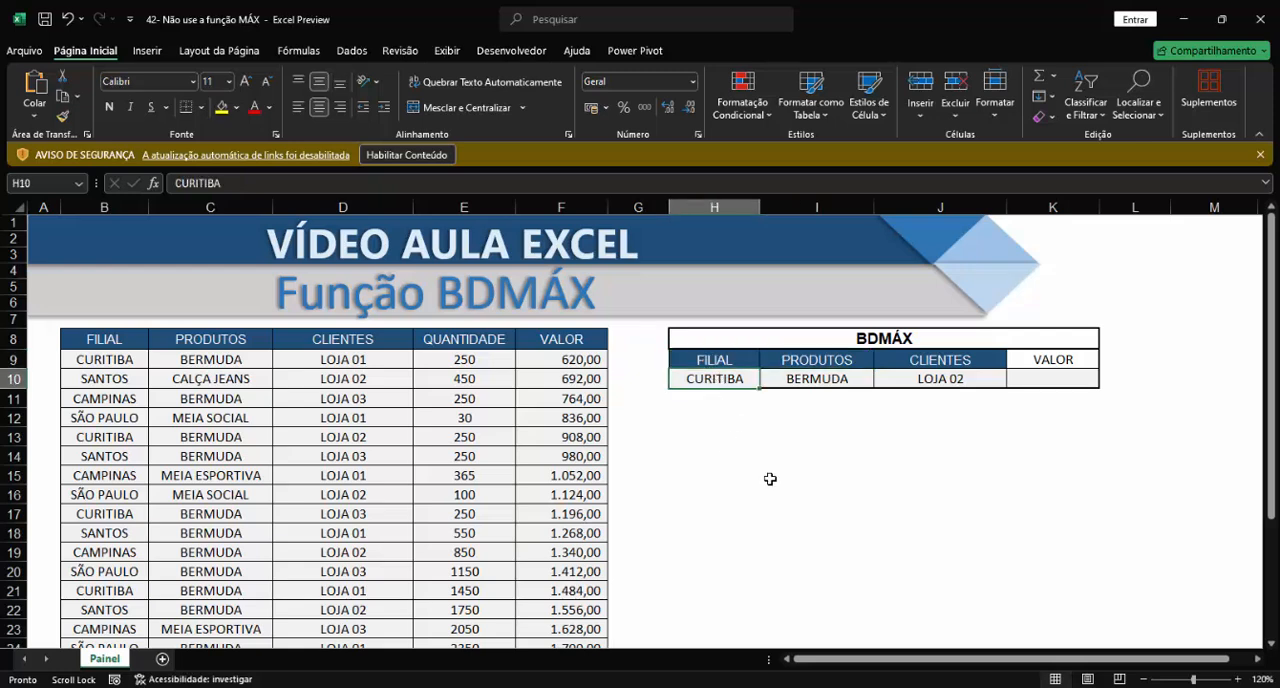
click(835, 360)
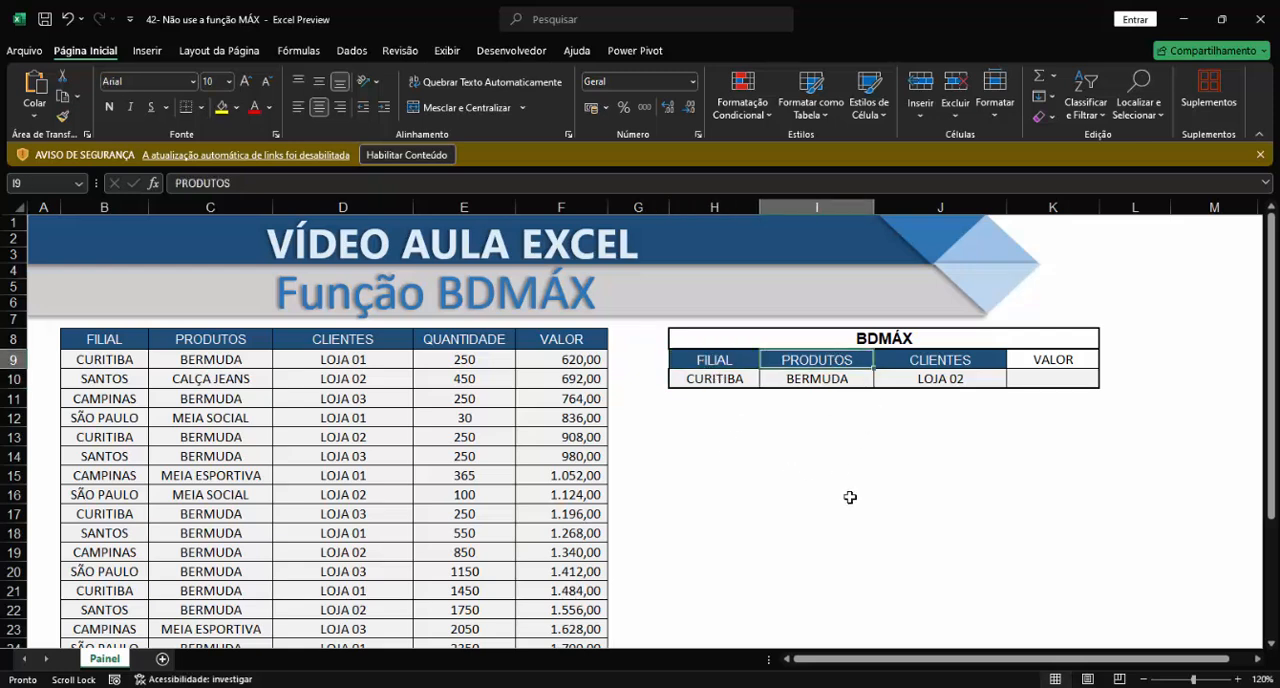
click(844, 386)
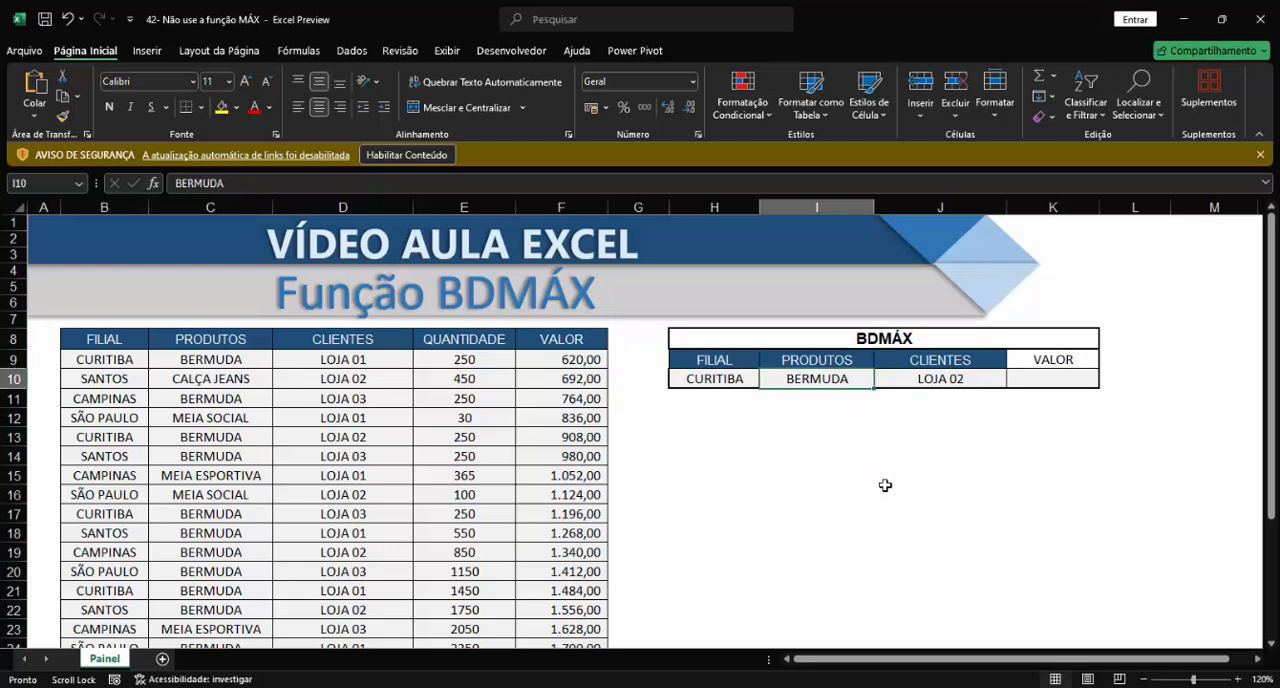
click(962, 359)
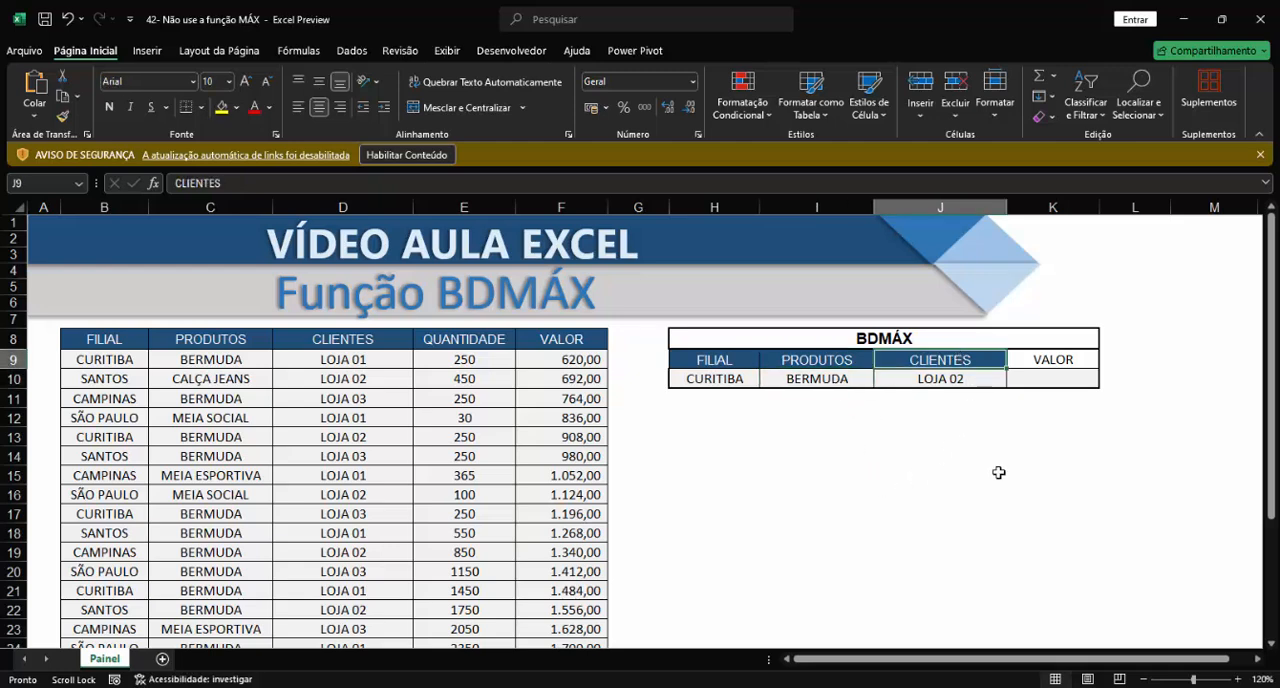
click(974, 383)
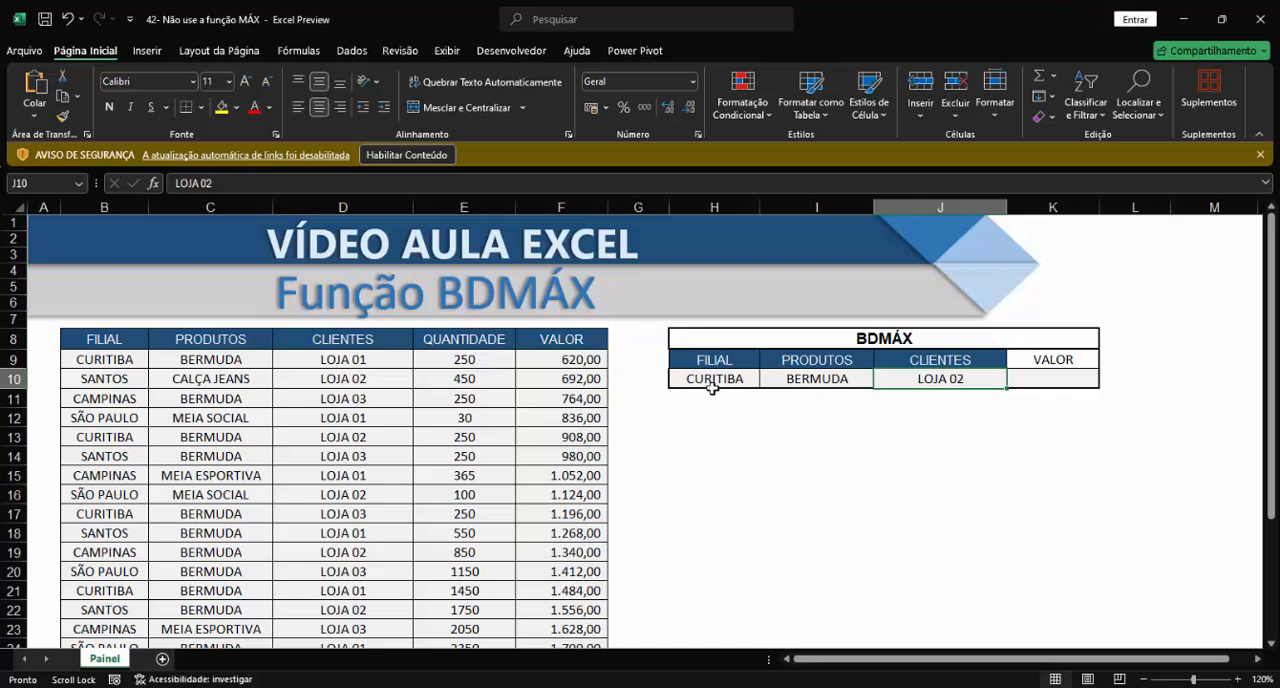
drag(708, 382, 916, 383)
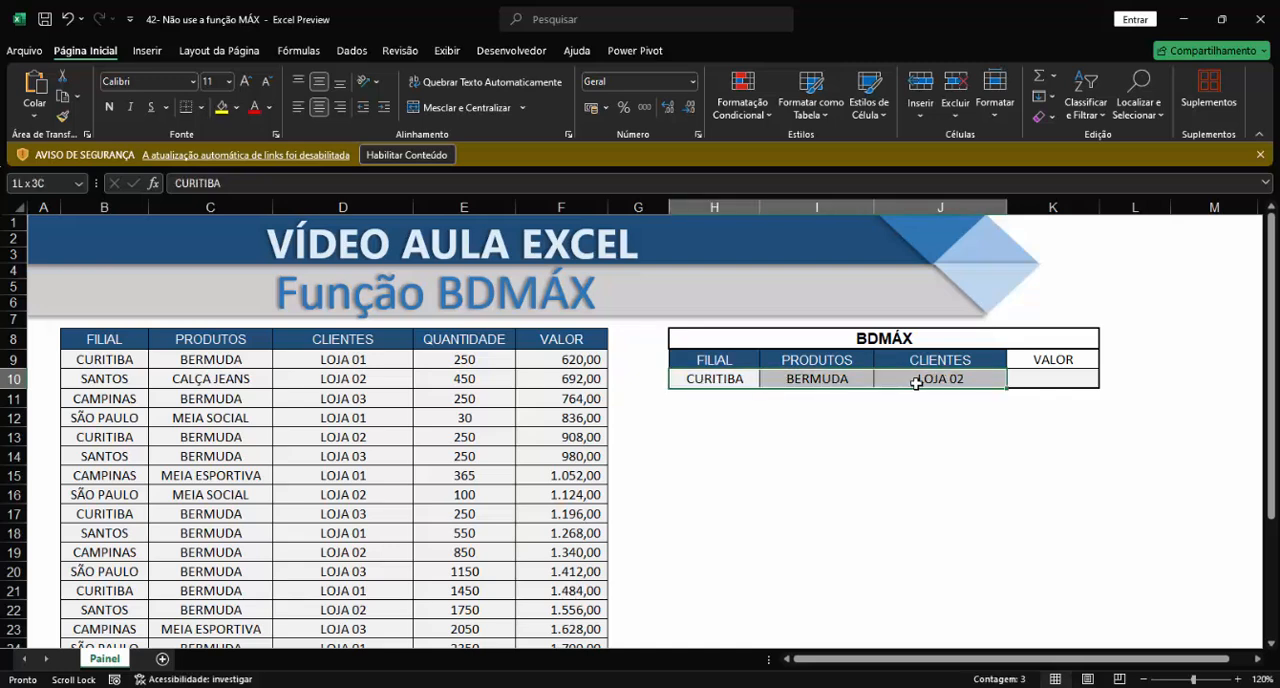
click(1035, 384)
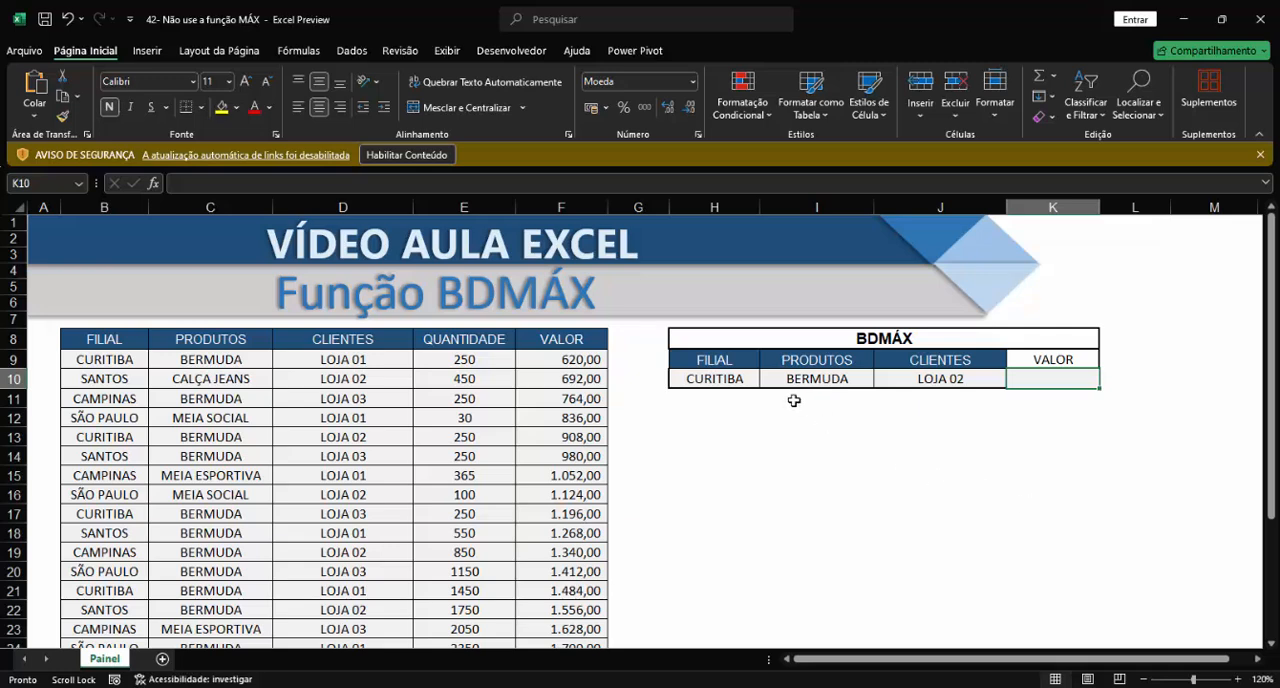
drag(722, 380, 963, 379)
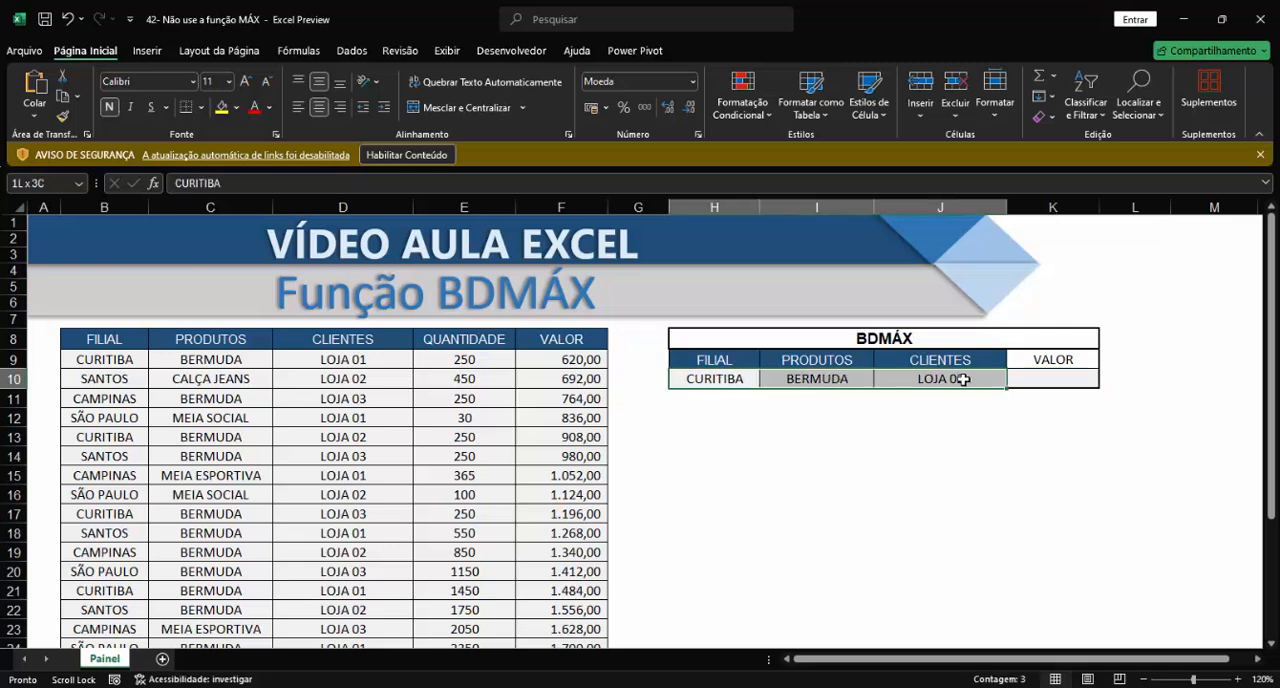
click(1060, 383)
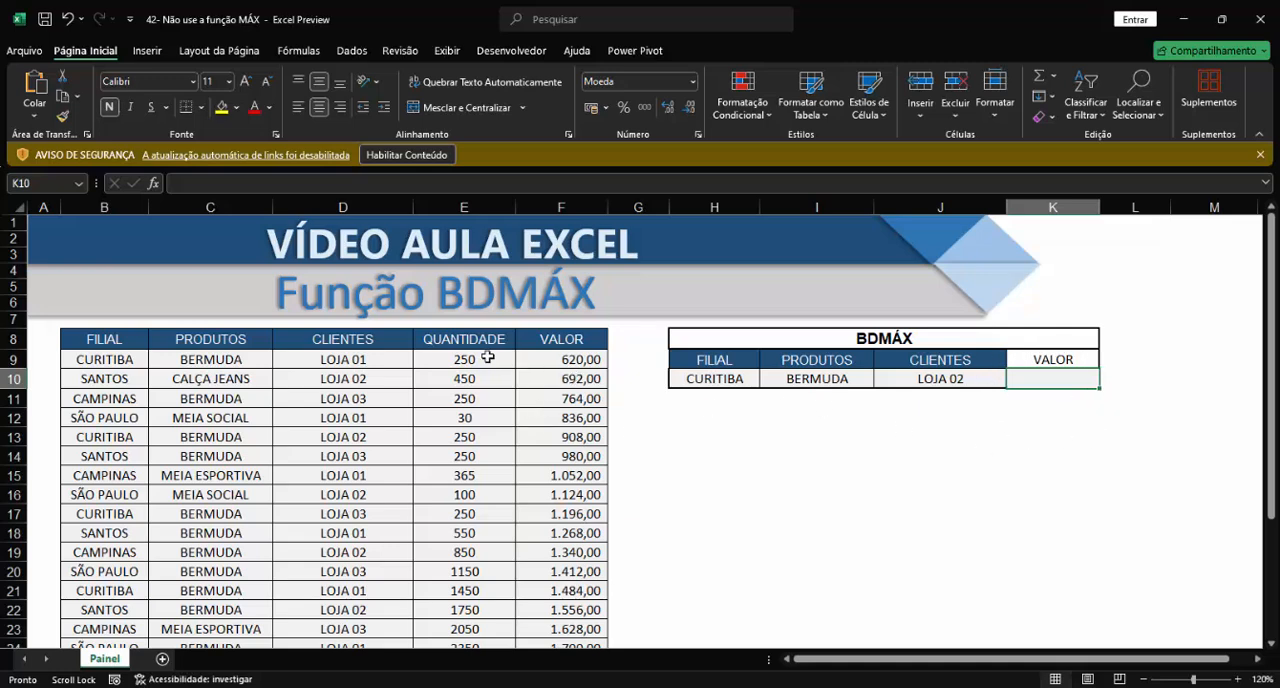
Step: Examine the QUANTIDADE and VALOR columns of the data table as possible sources for the maximum in K10
click(446, 203)
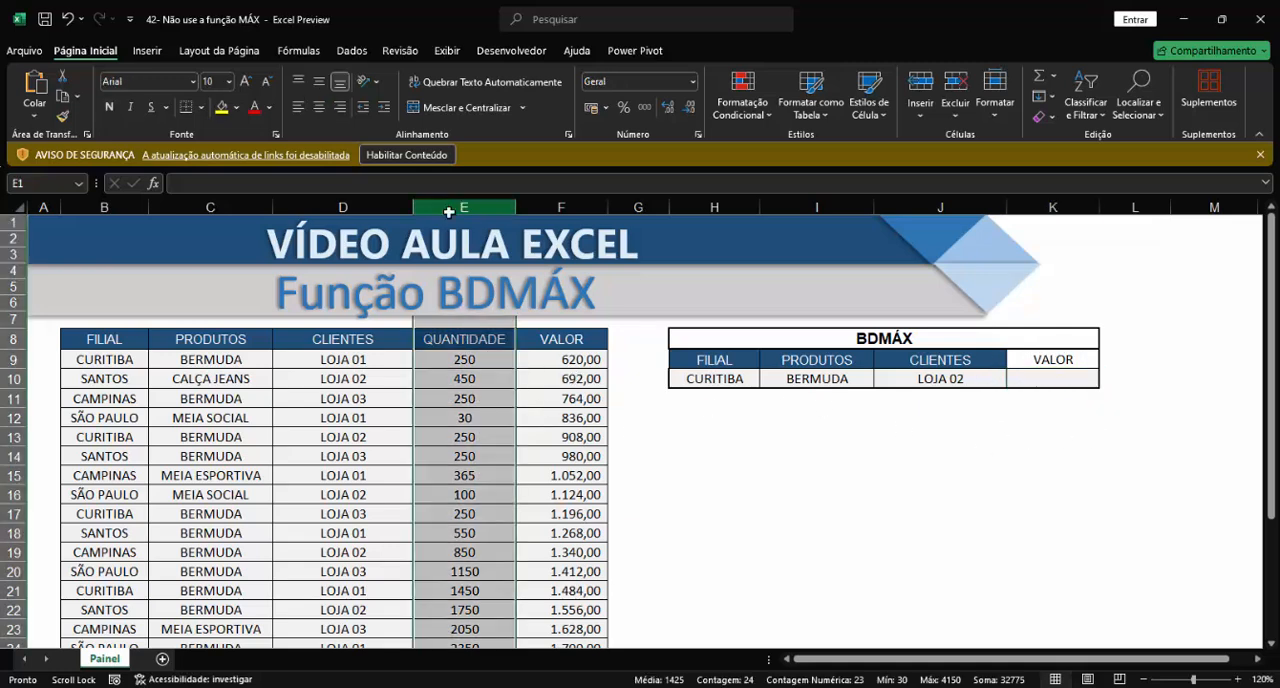
click(474, 400)
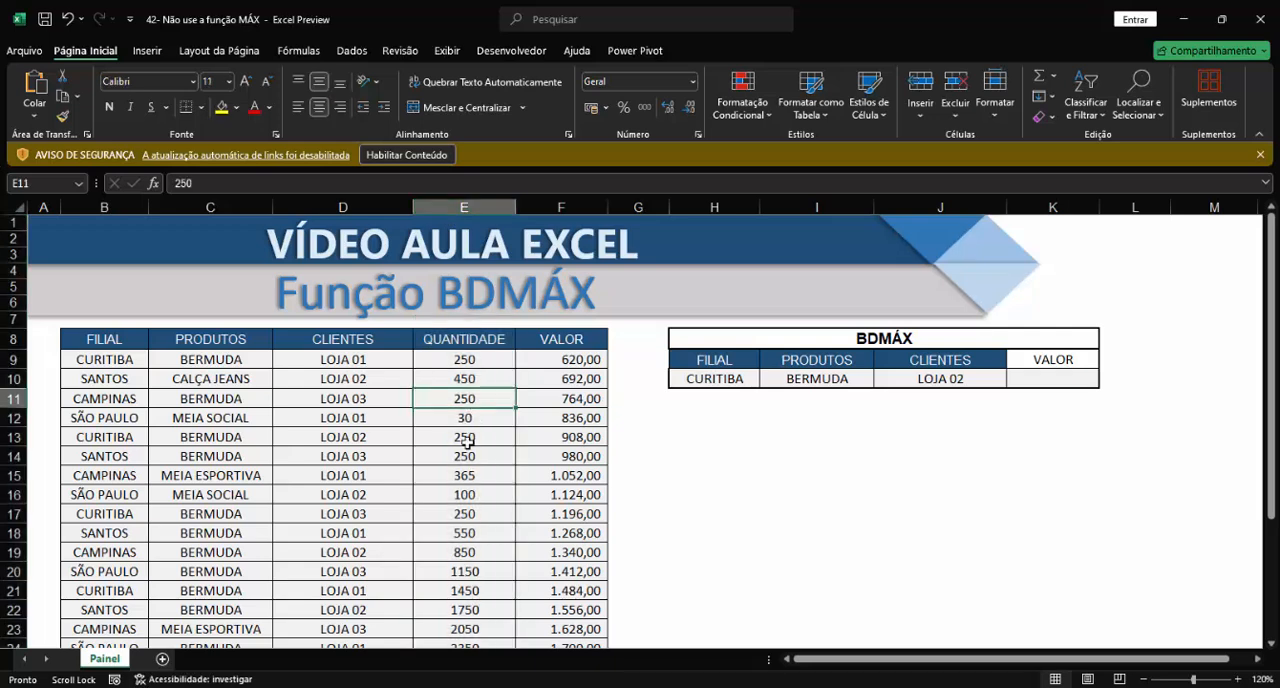
click(465, 475)
click(474, 382)
click(459, 474)
click(474, 395)
click(461, 462)
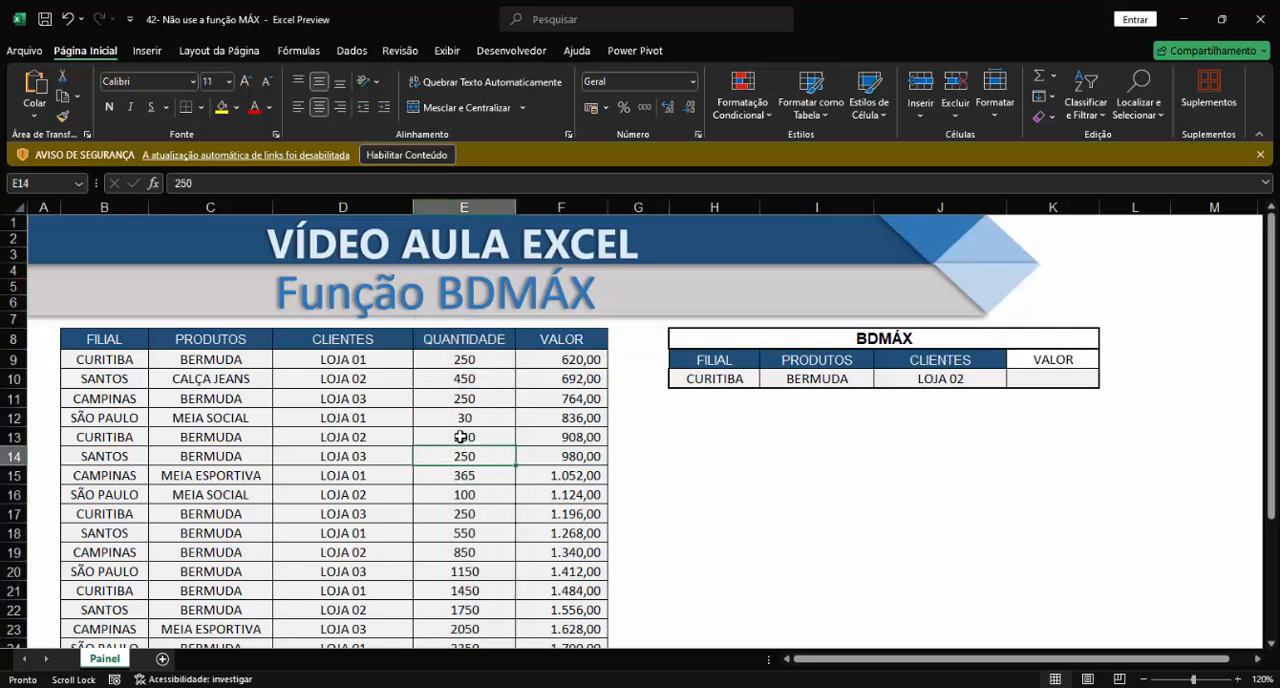
click(560, 208)
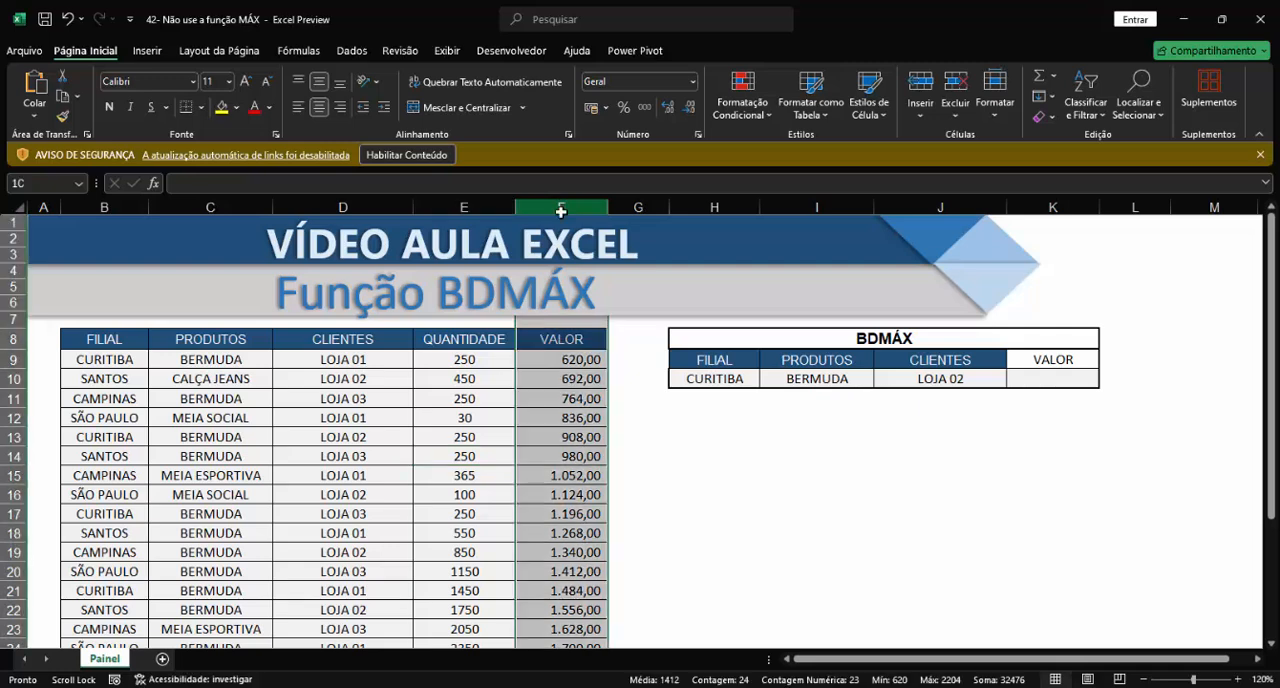
click(574, 394)
click(561, 457)
drag(564, 381, 567, 397)
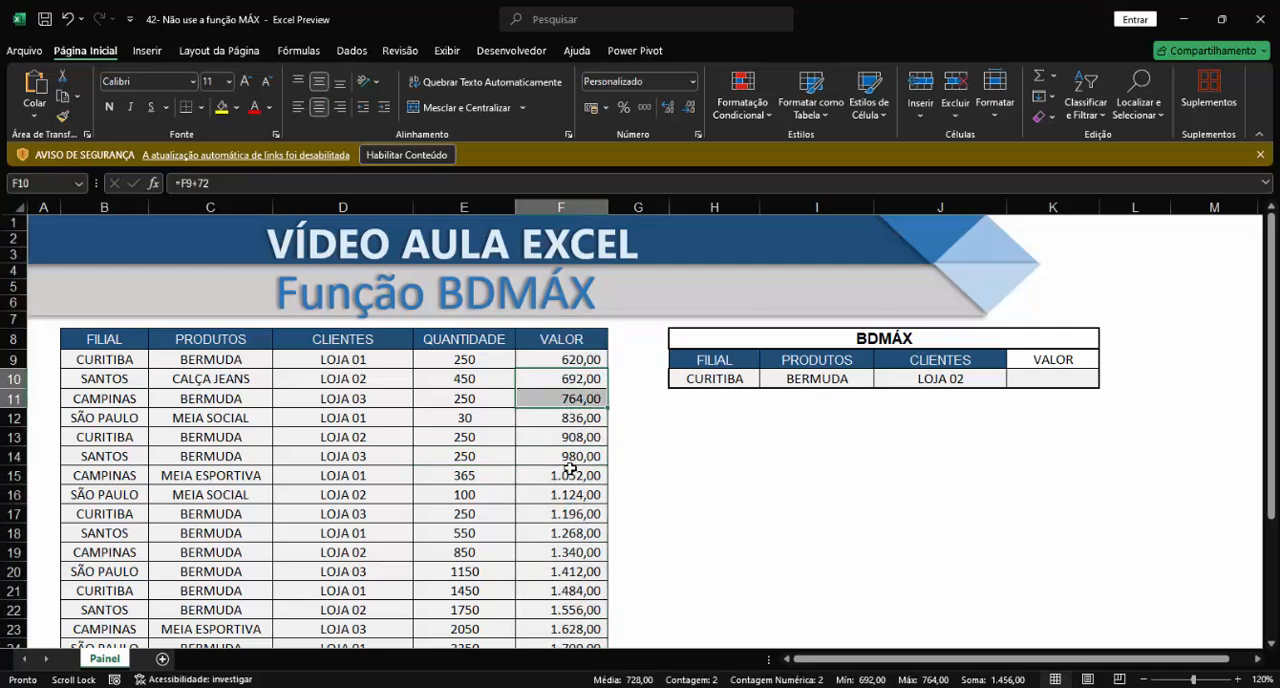
click(571, 469)
click(571, 392)
click(568, 487)
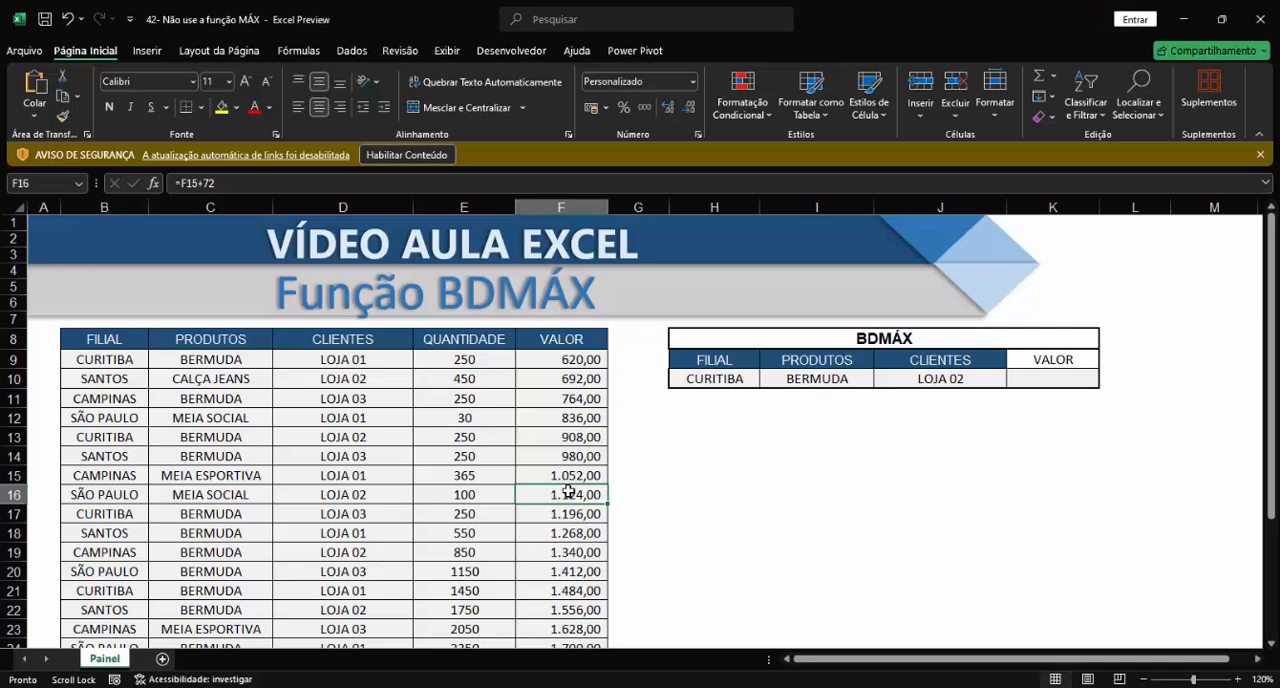
click(573, 206)
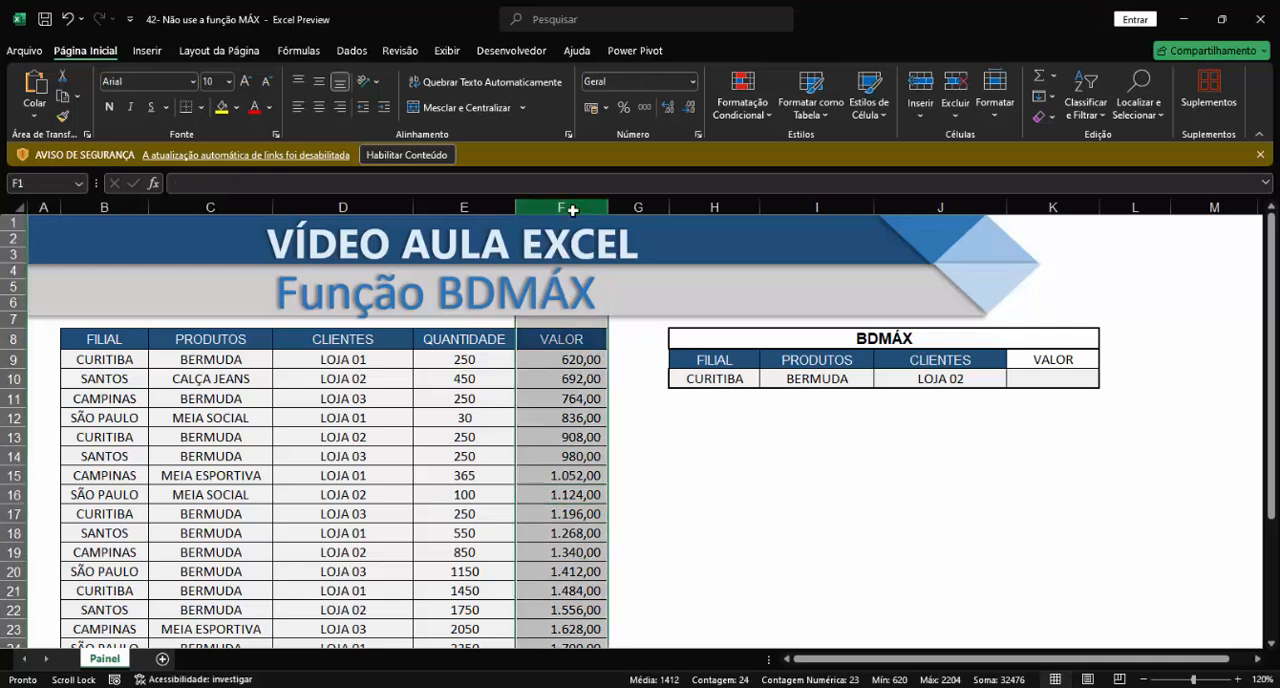
click(1053, 378)
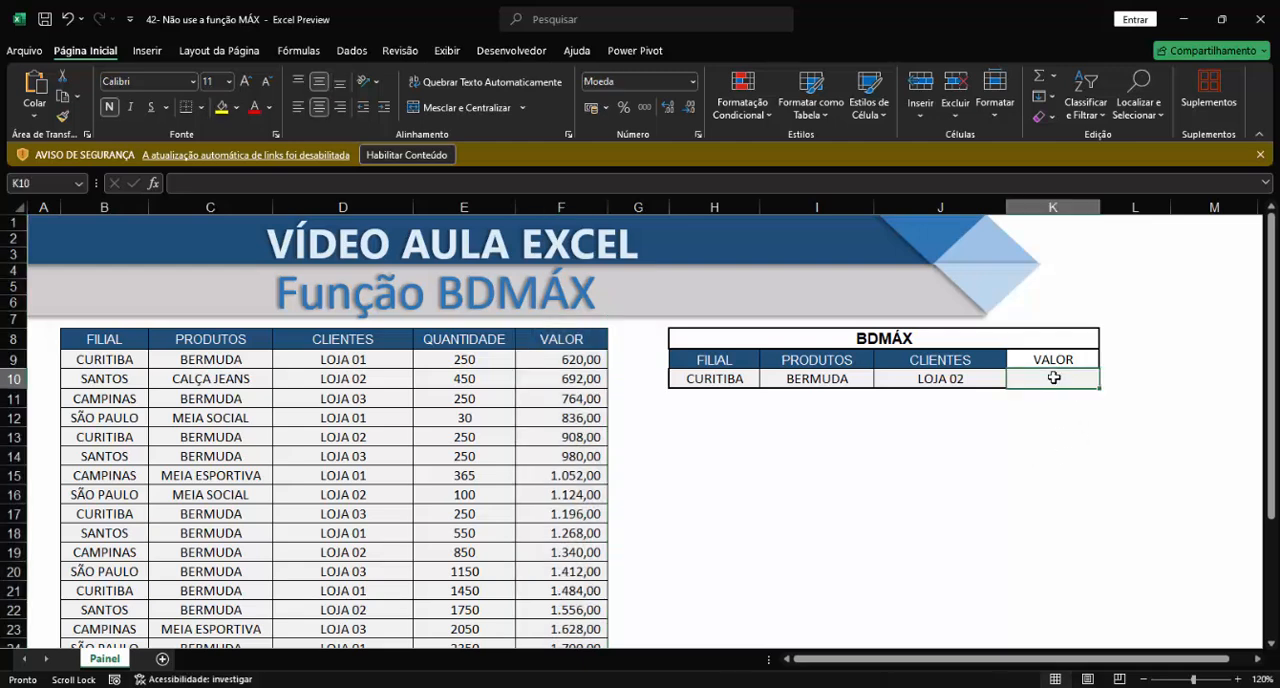
Step: Begin a MÁXIMOSES formula in K11 with the whole VALOR column F:F as the maximum range
click(1055, 398)
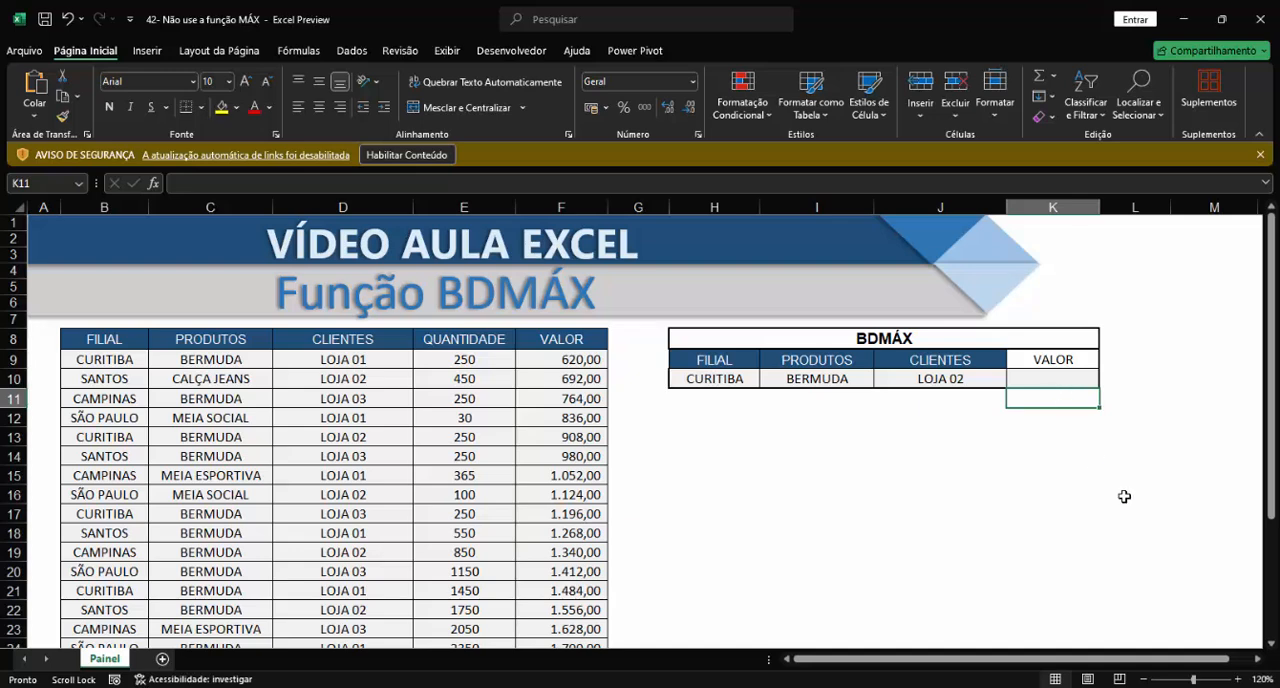
text(=)
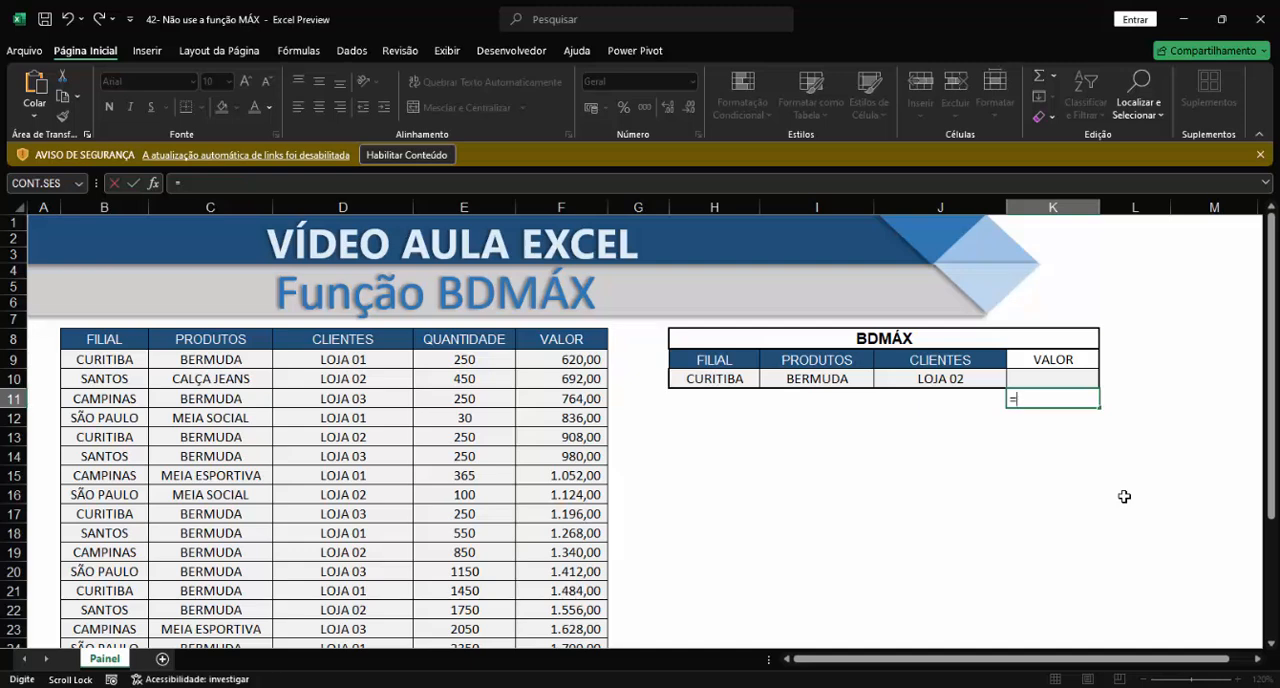
text(MÁ)
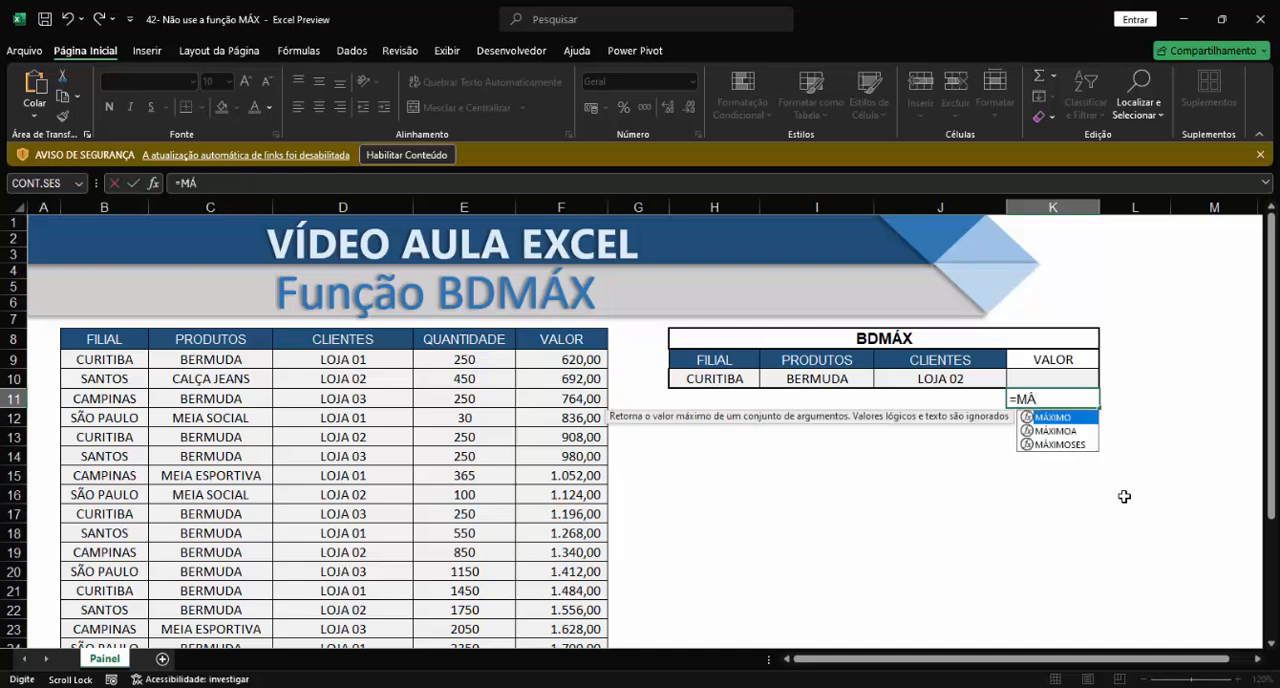
text(X)
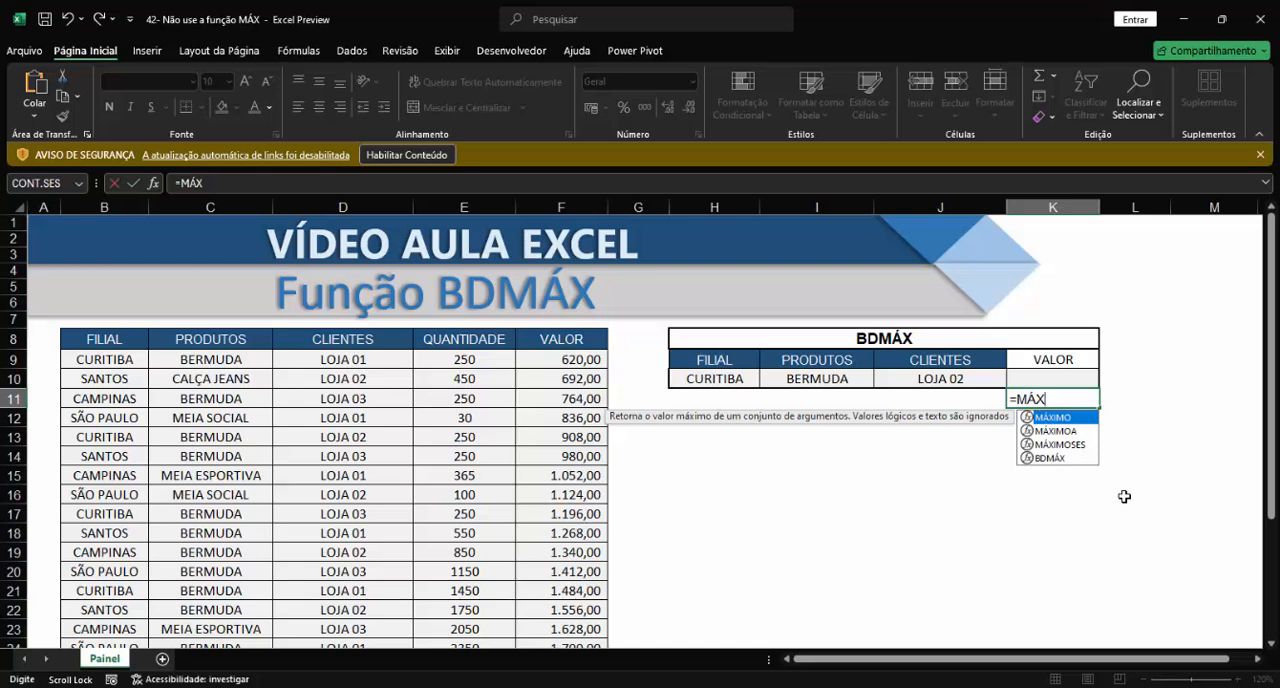
key(Down)
key(Down)
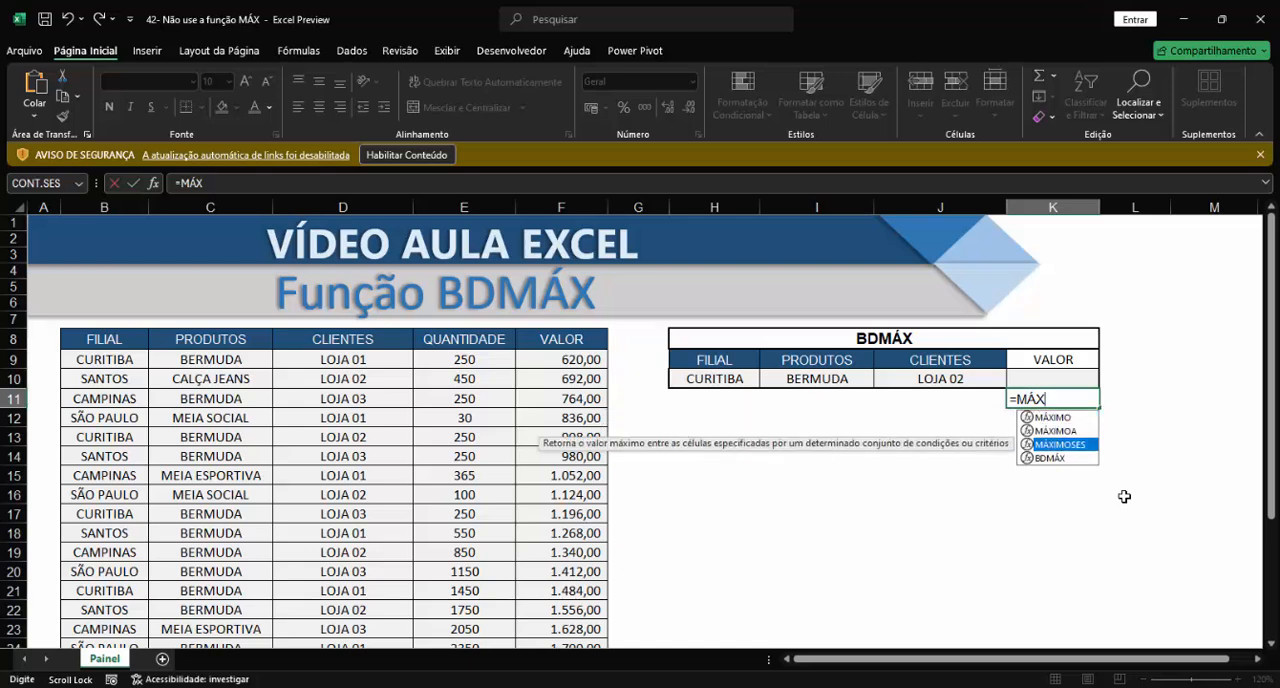
key(Tab)
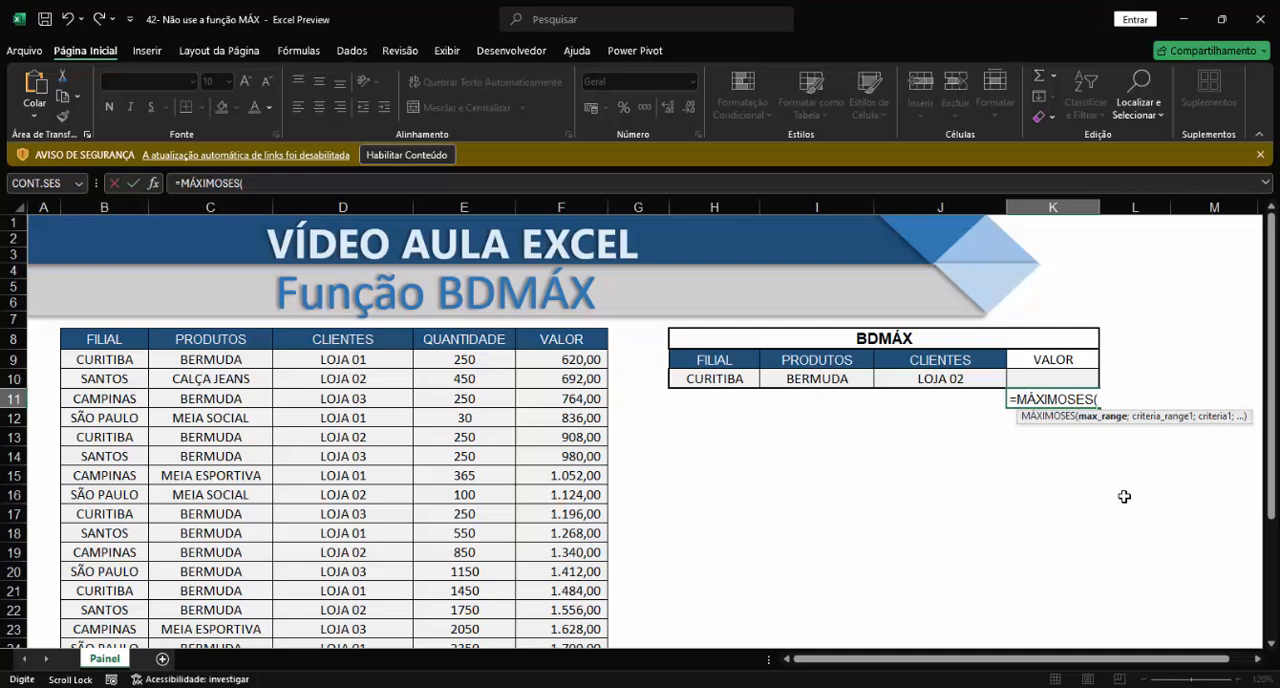
click(554, 207)
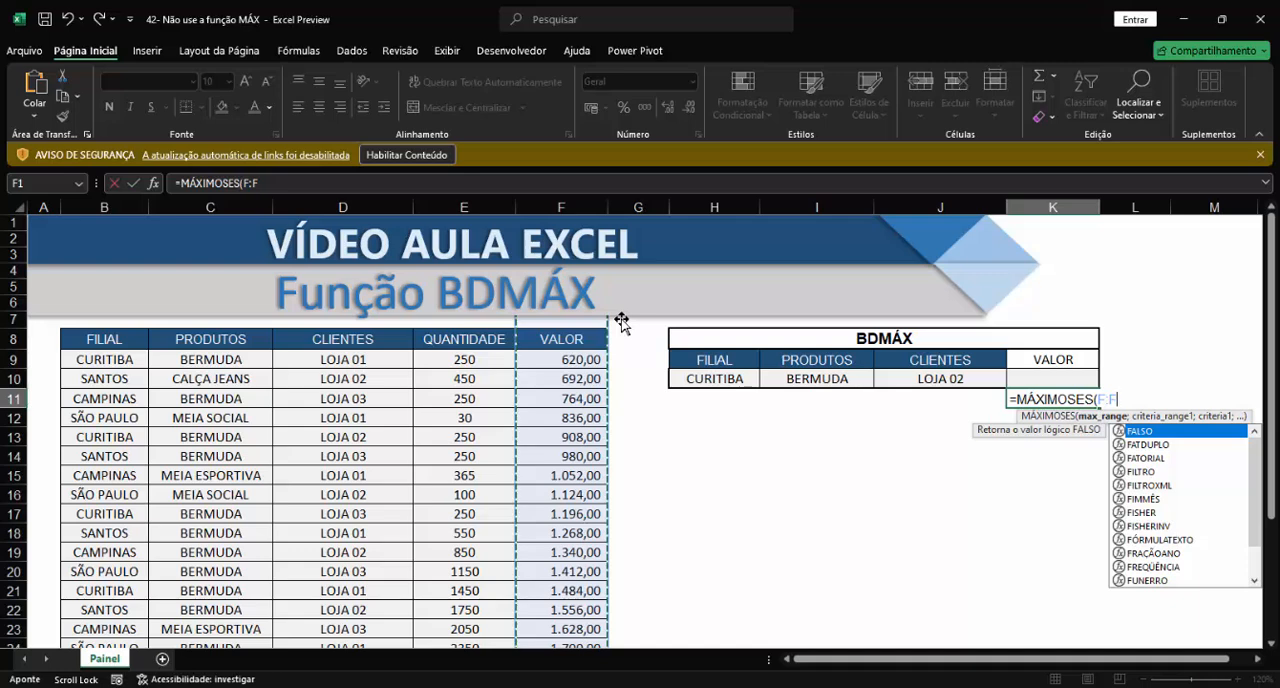
text(;)
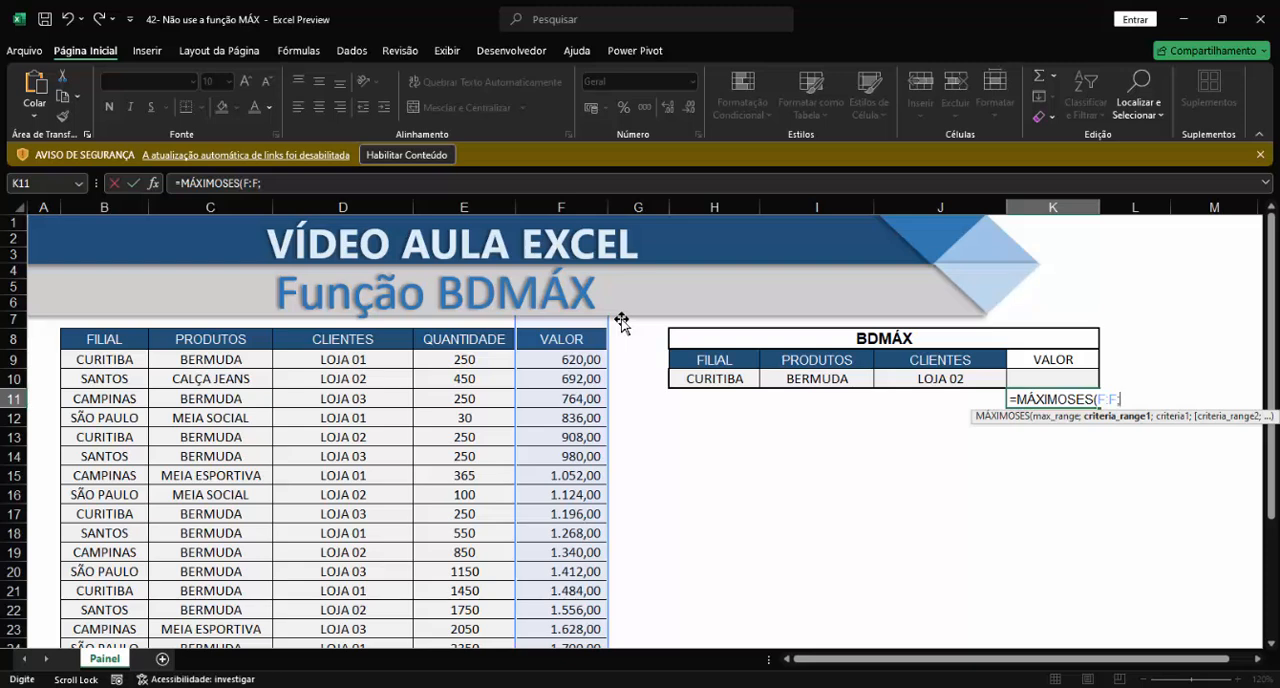
Step: Extend the MÁXIMOSES formula with column B:B matched to FILIAL criterion H10 and column C:C matched to PRODUTOS criterion I10
click(104, 207)
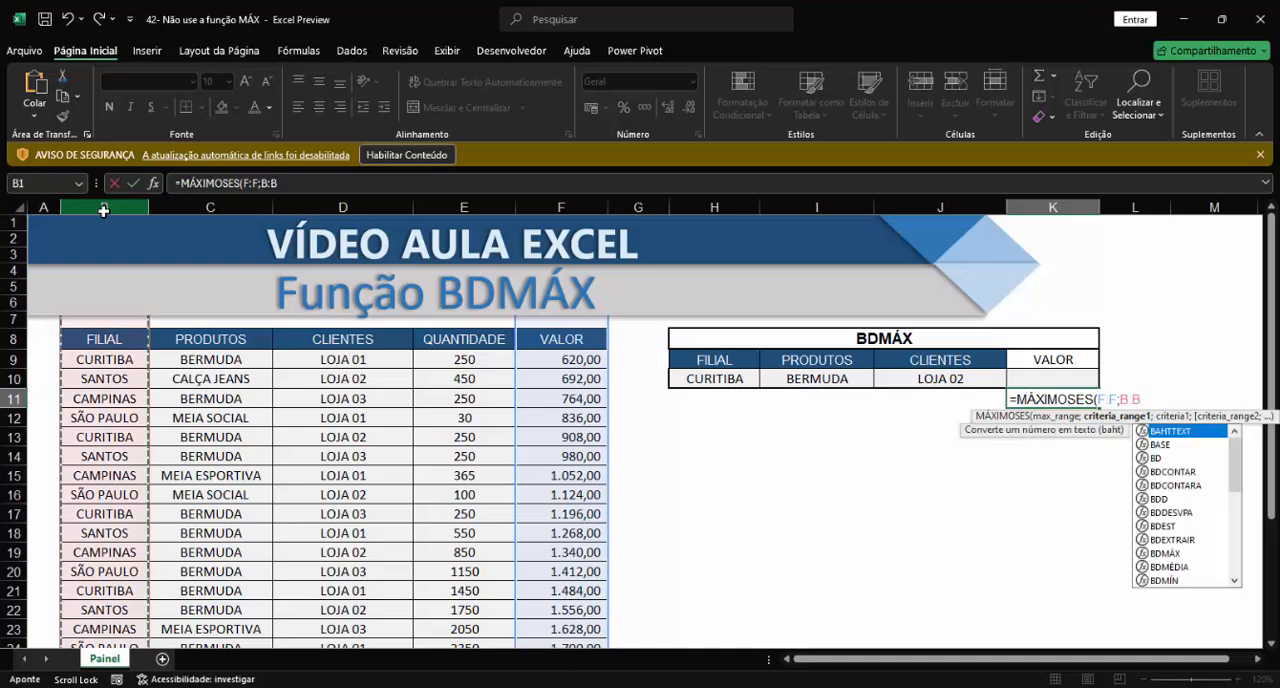
text(;)
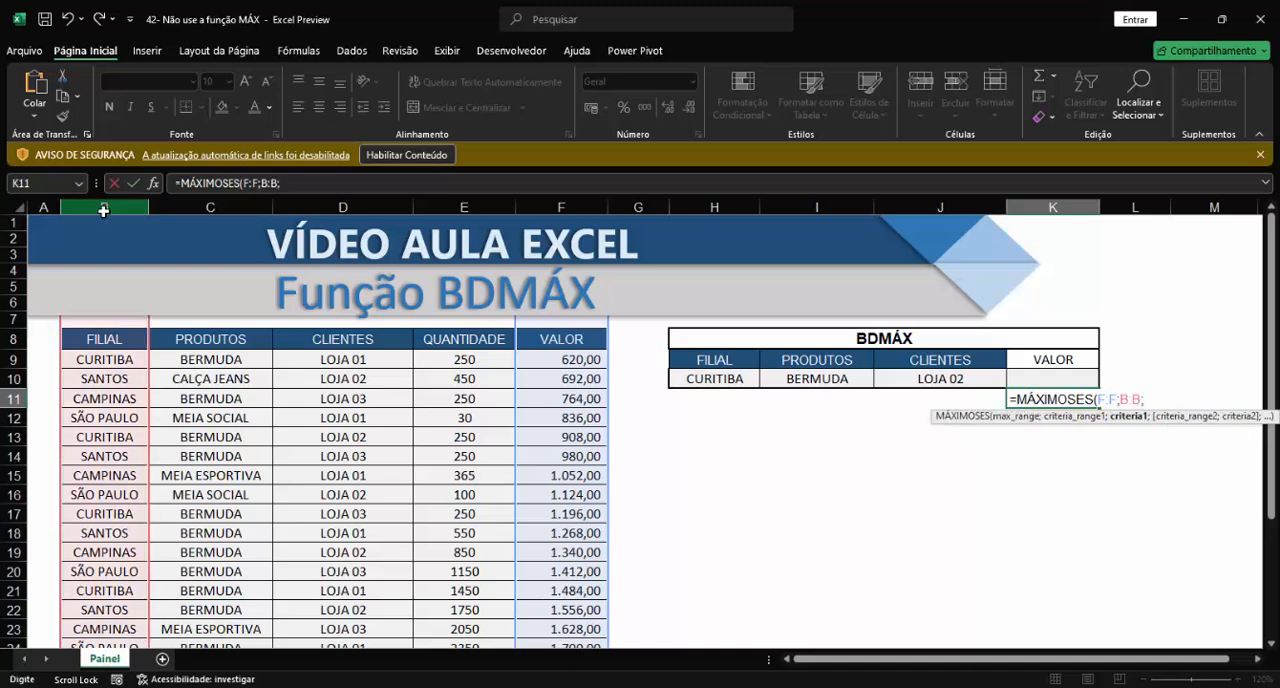
click(710, 379)
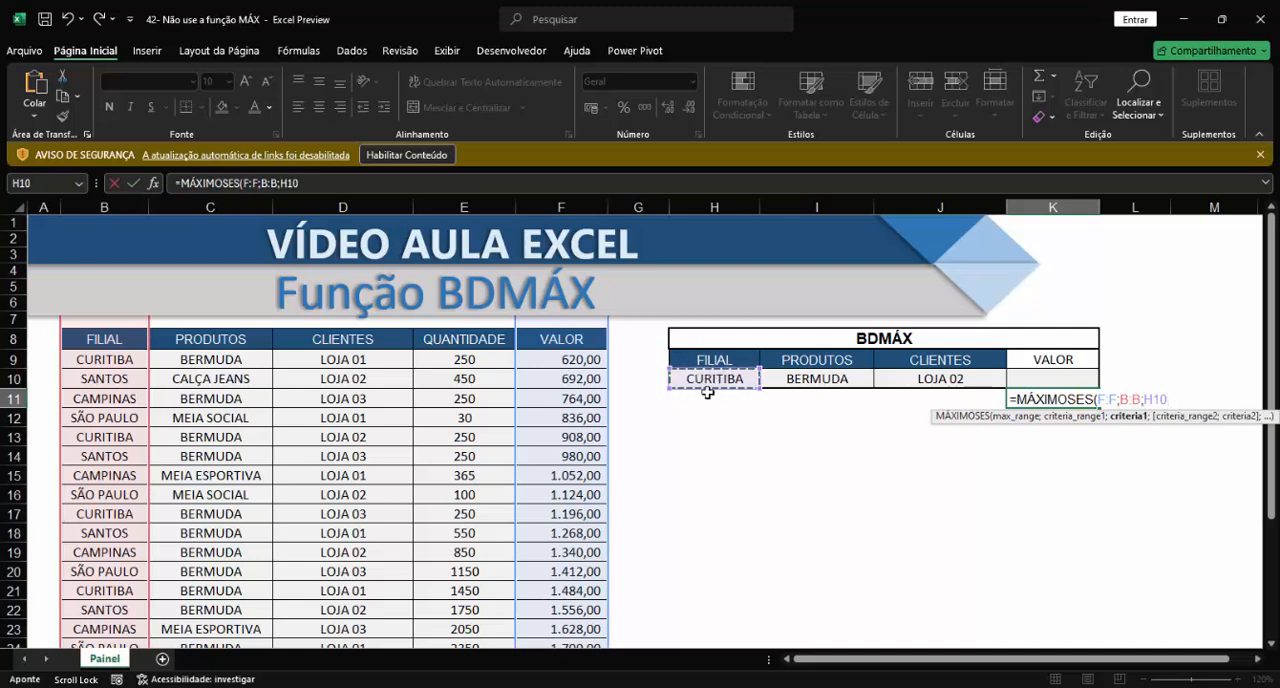
text(;)
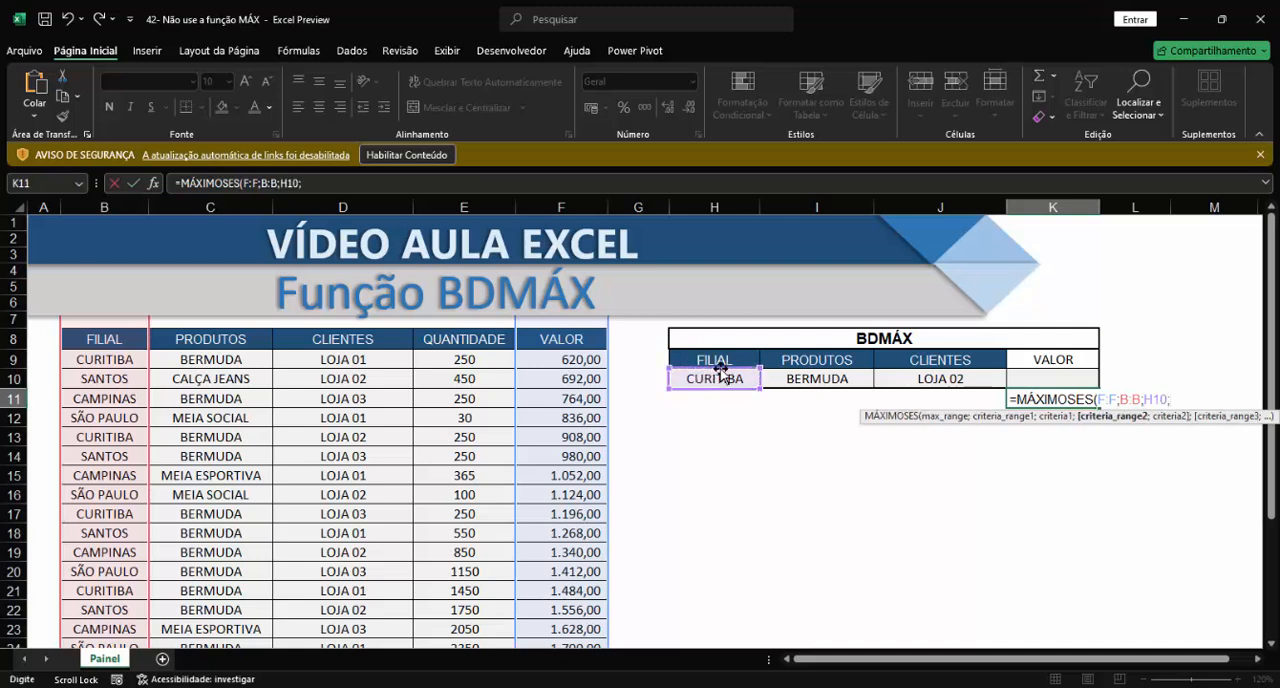
click(211, 207)
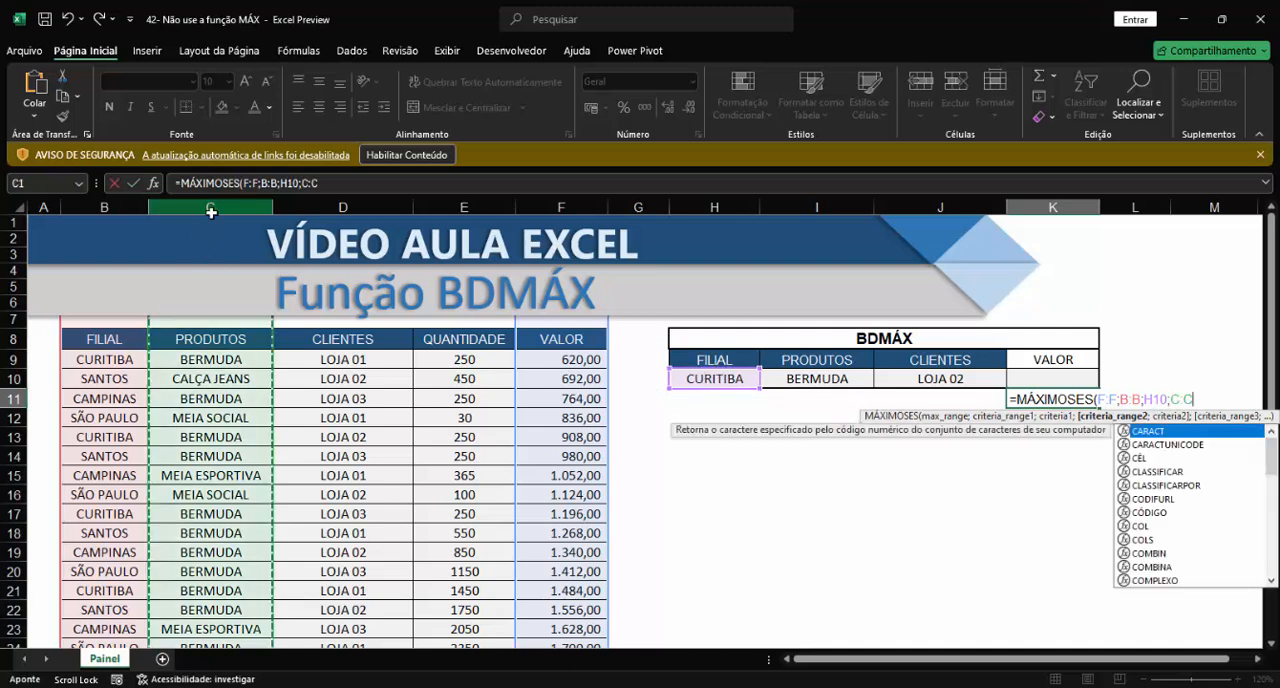
text(;)
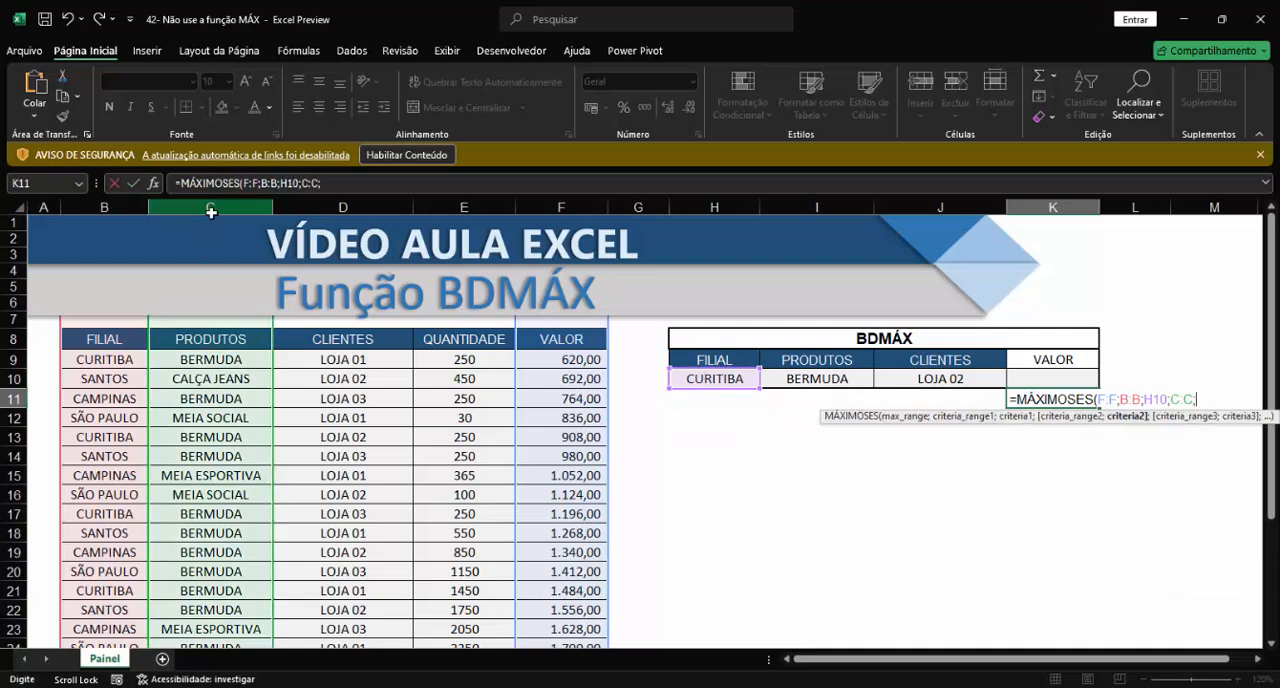
click(818, 381)
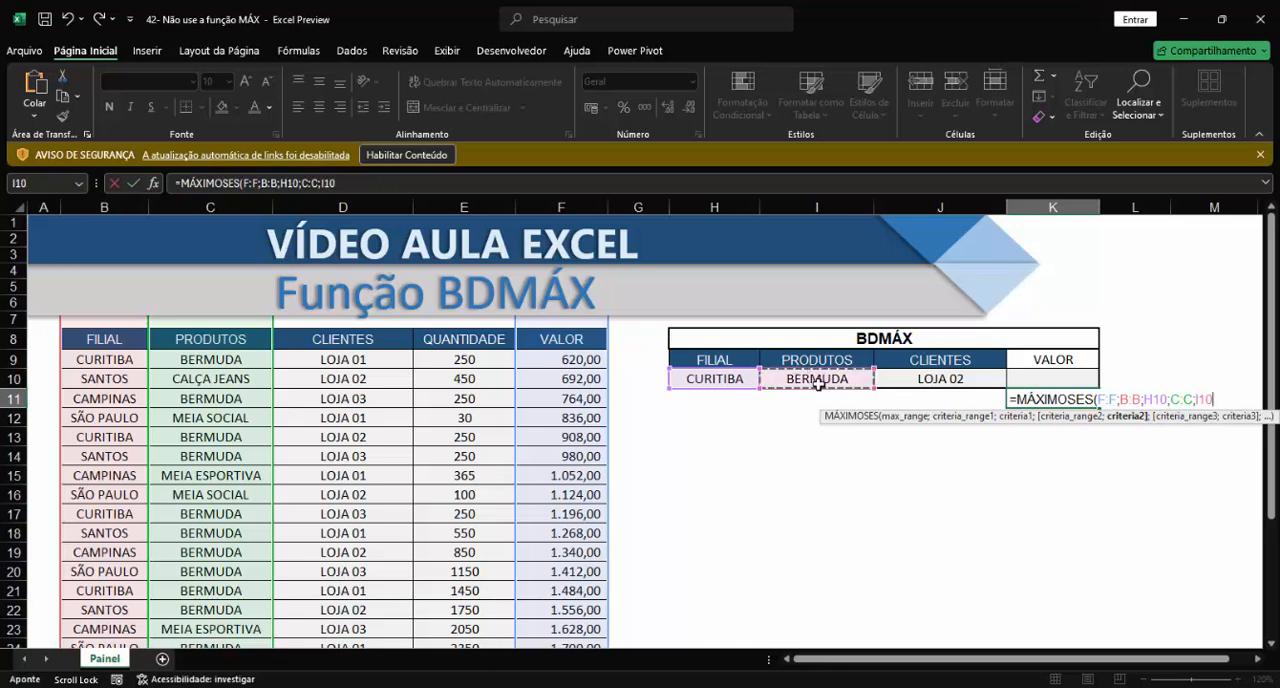
text(;)
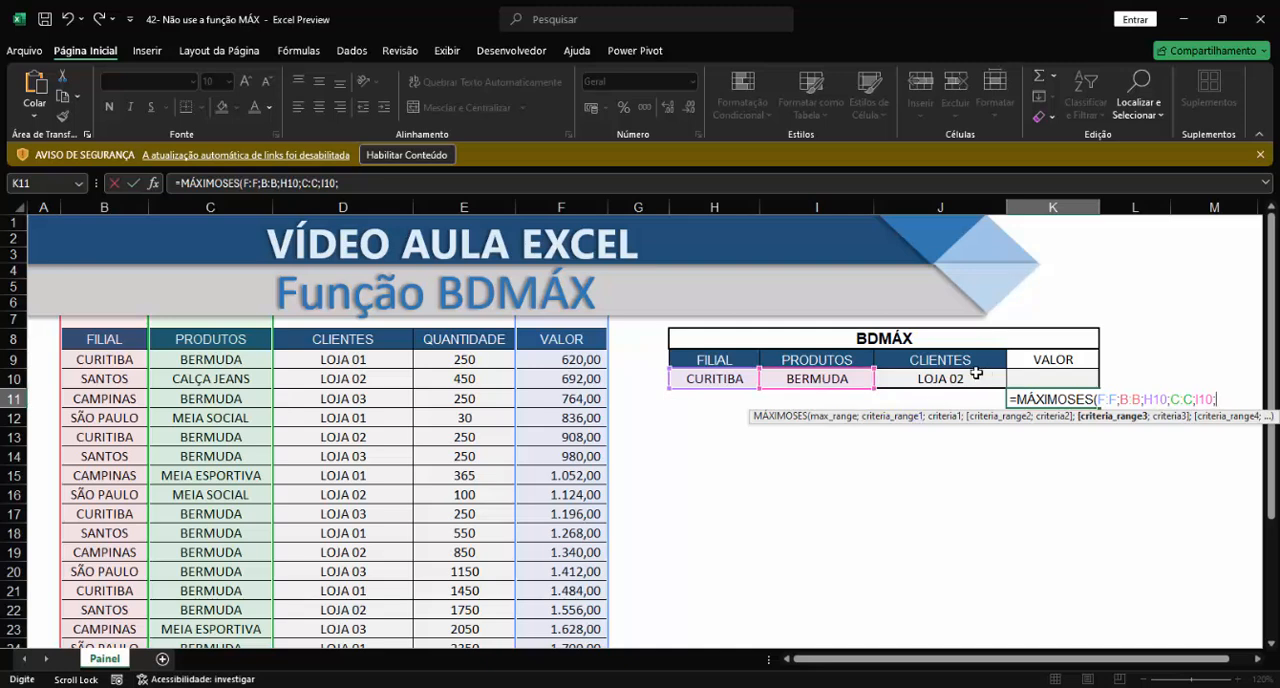
Step: Complete the MÁXIMOSES formula in K11 with column D:D matched to CLIENTES criterion J10, and check it against the criteria row
click(346, 207)
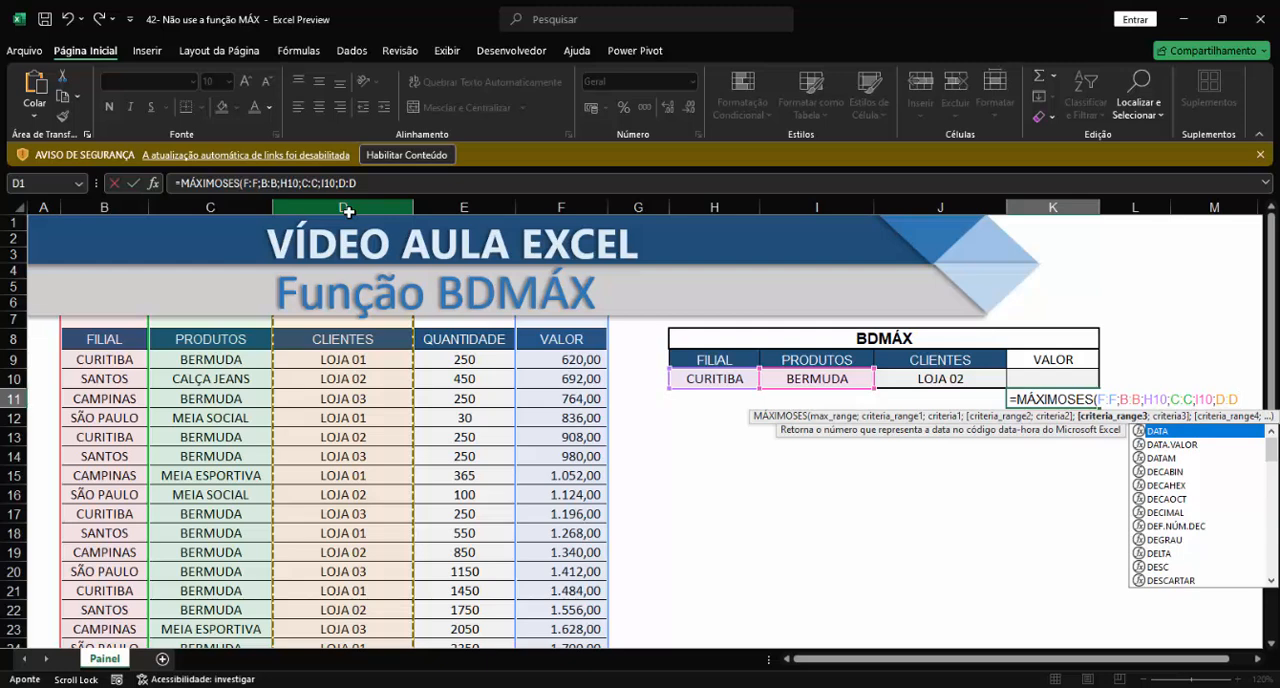
text(;)
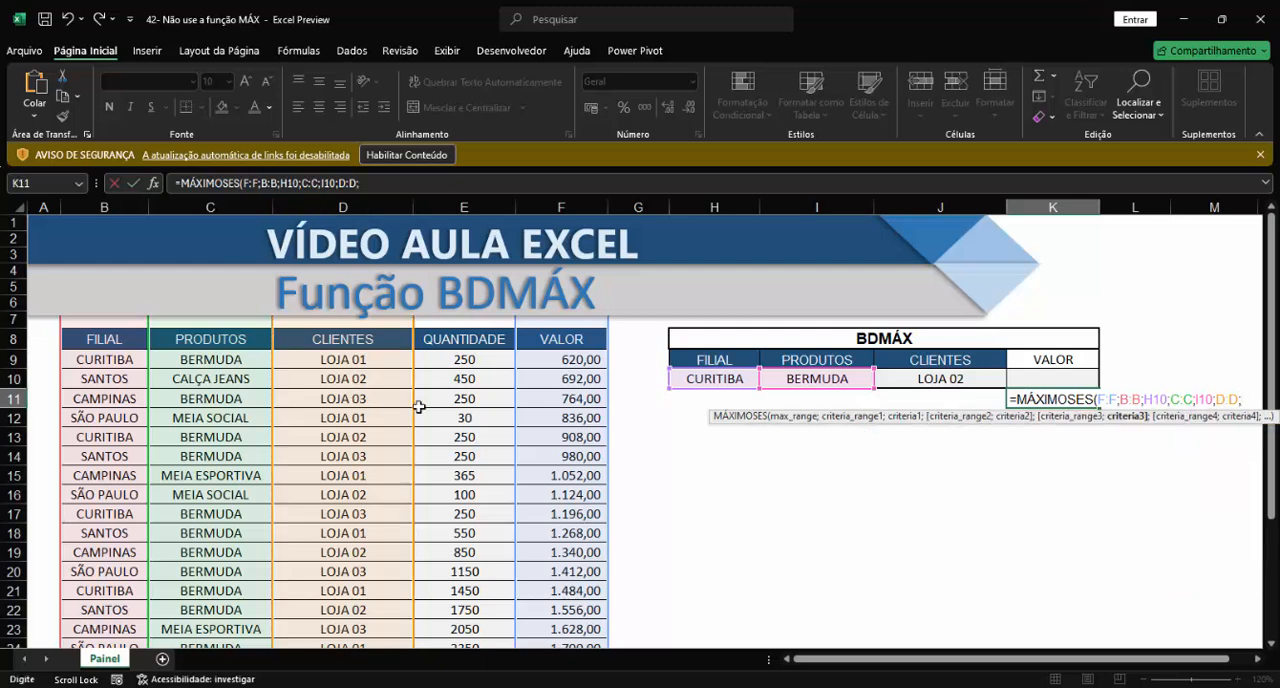
click(951, 380)
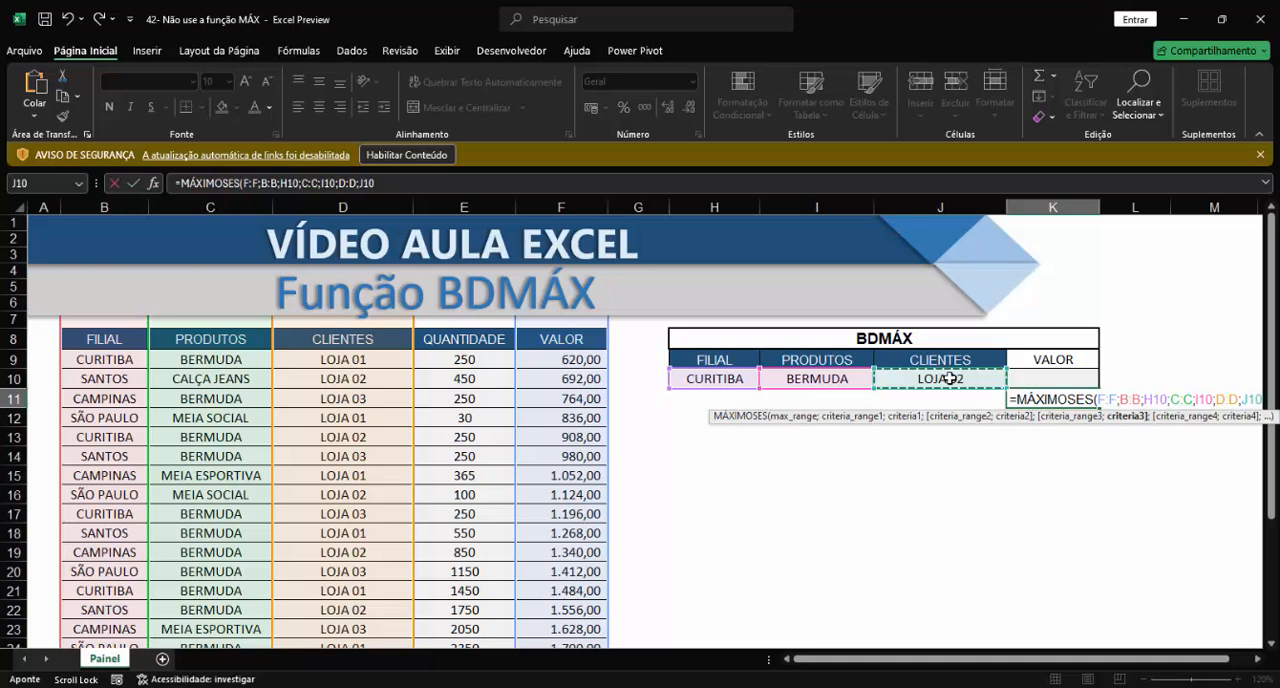
text())
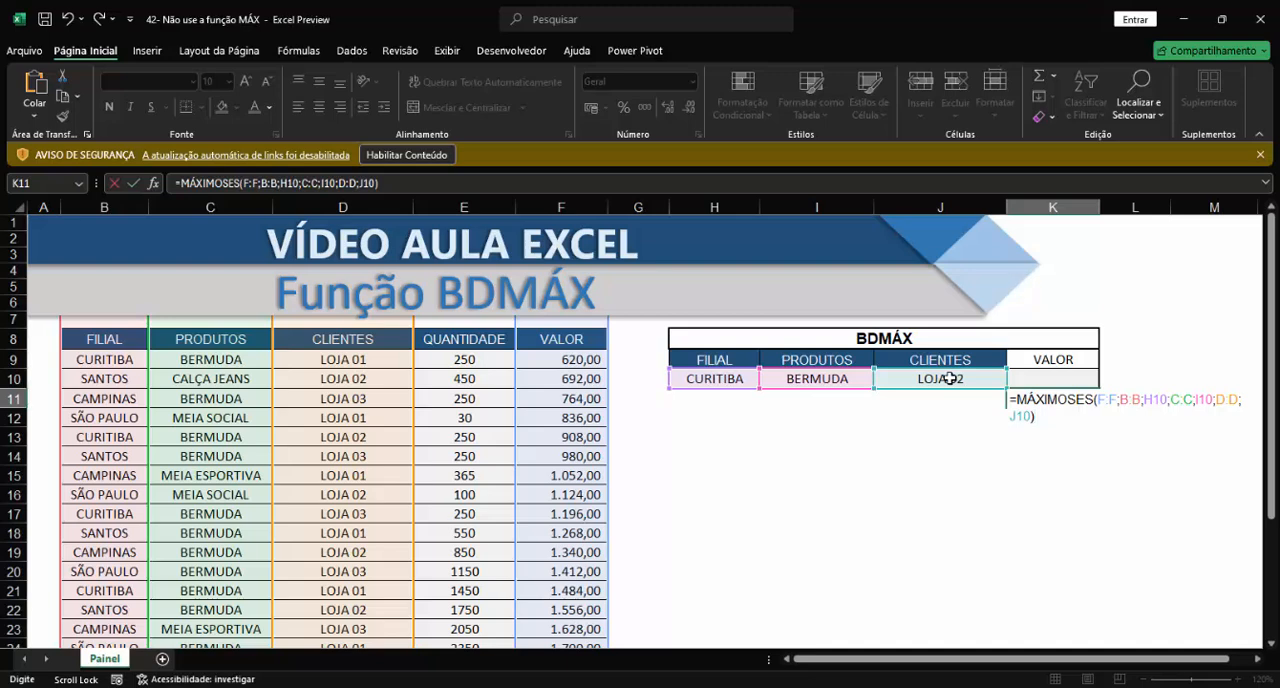
key(Return)
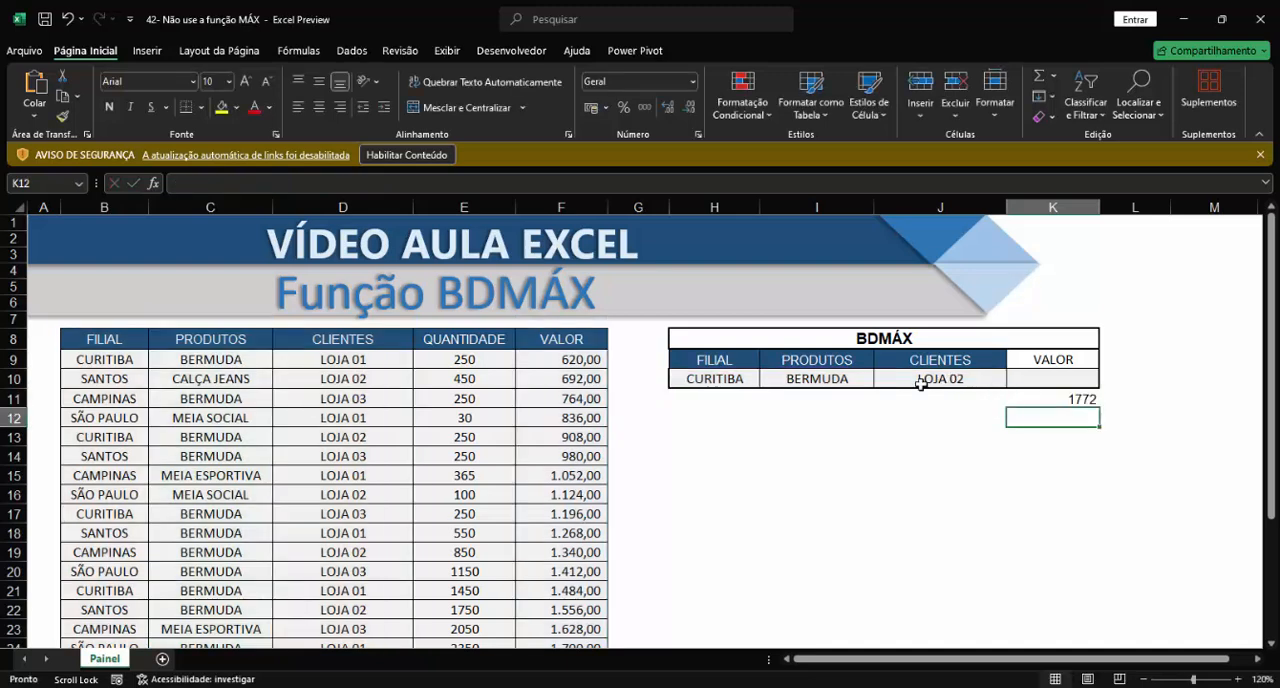
drag(731, 382, 887, 380)
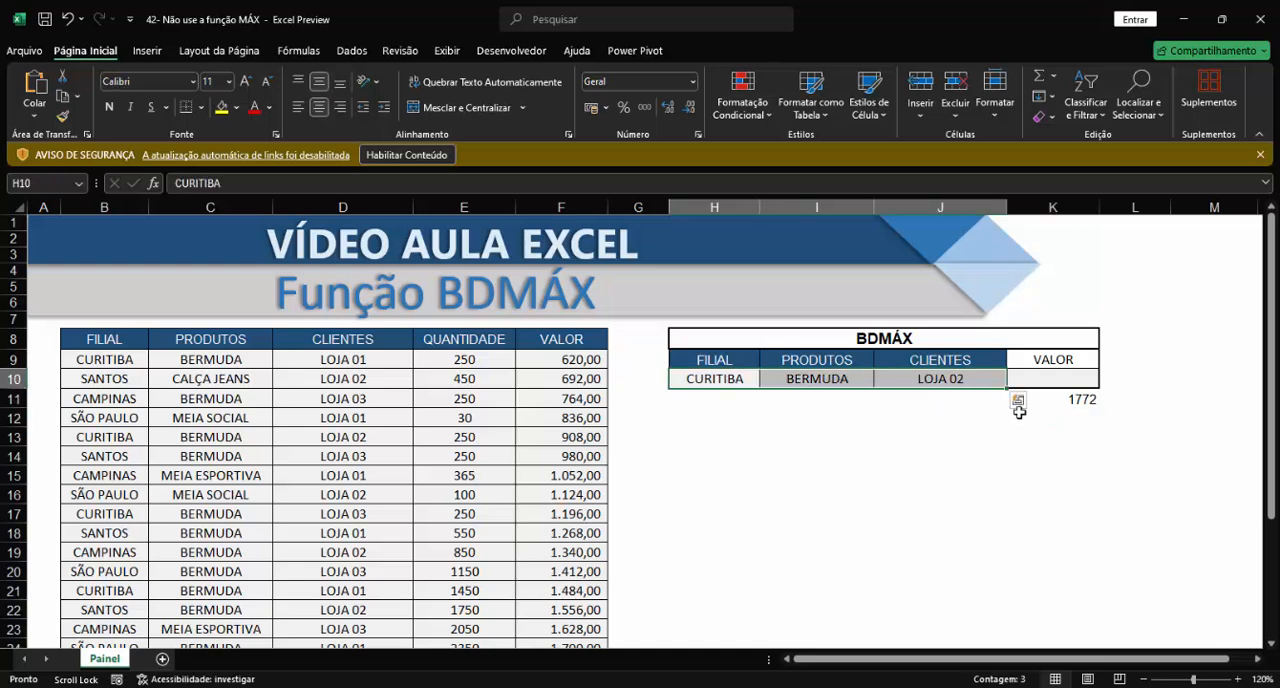
click(1080, 400)
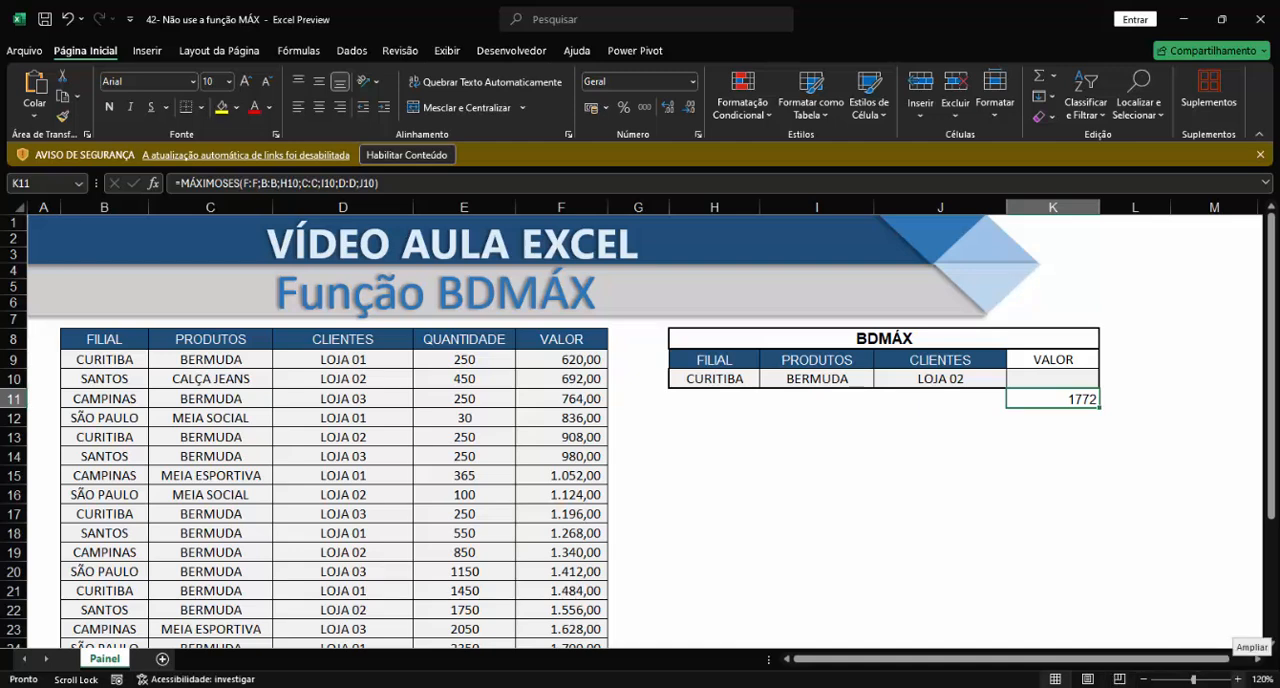
click(1065, 379)
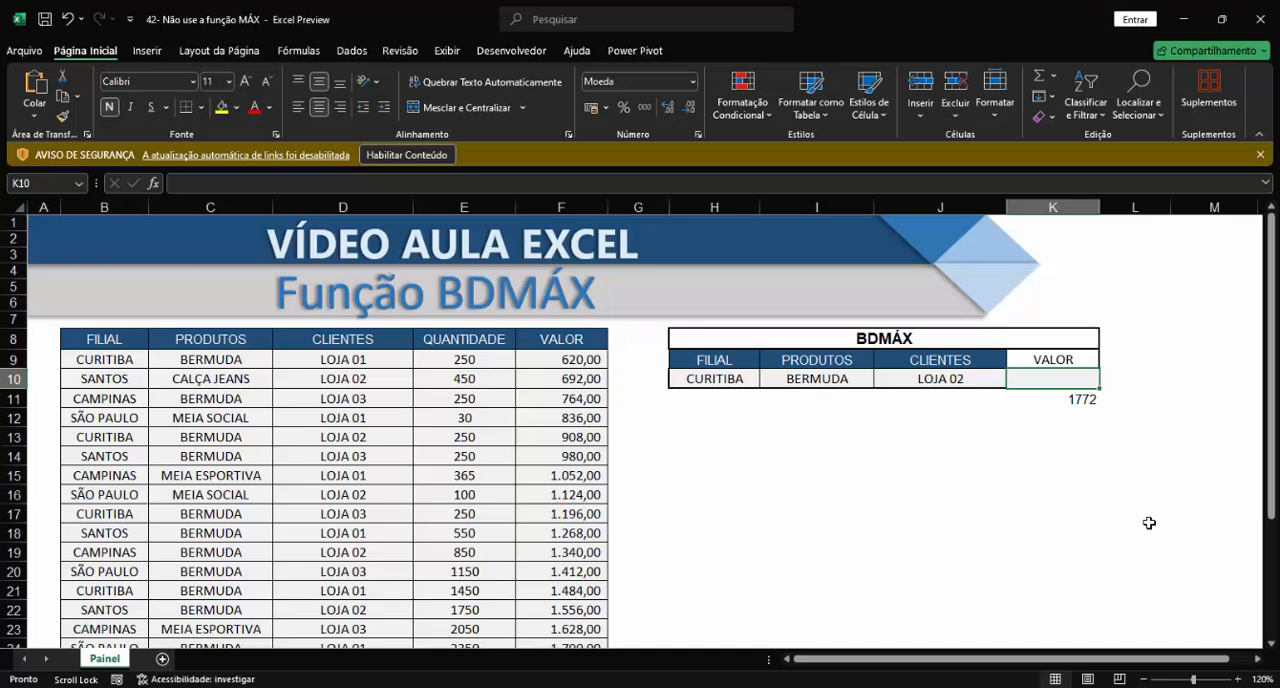
text(=)
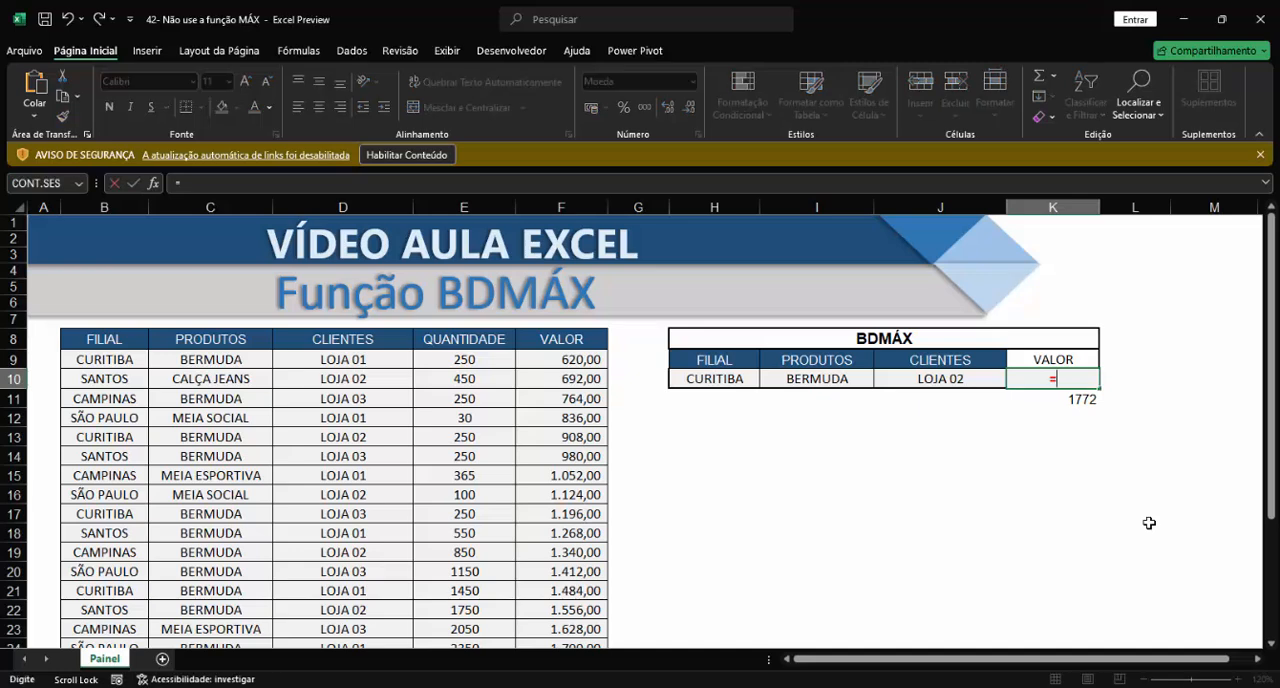
text(BD)
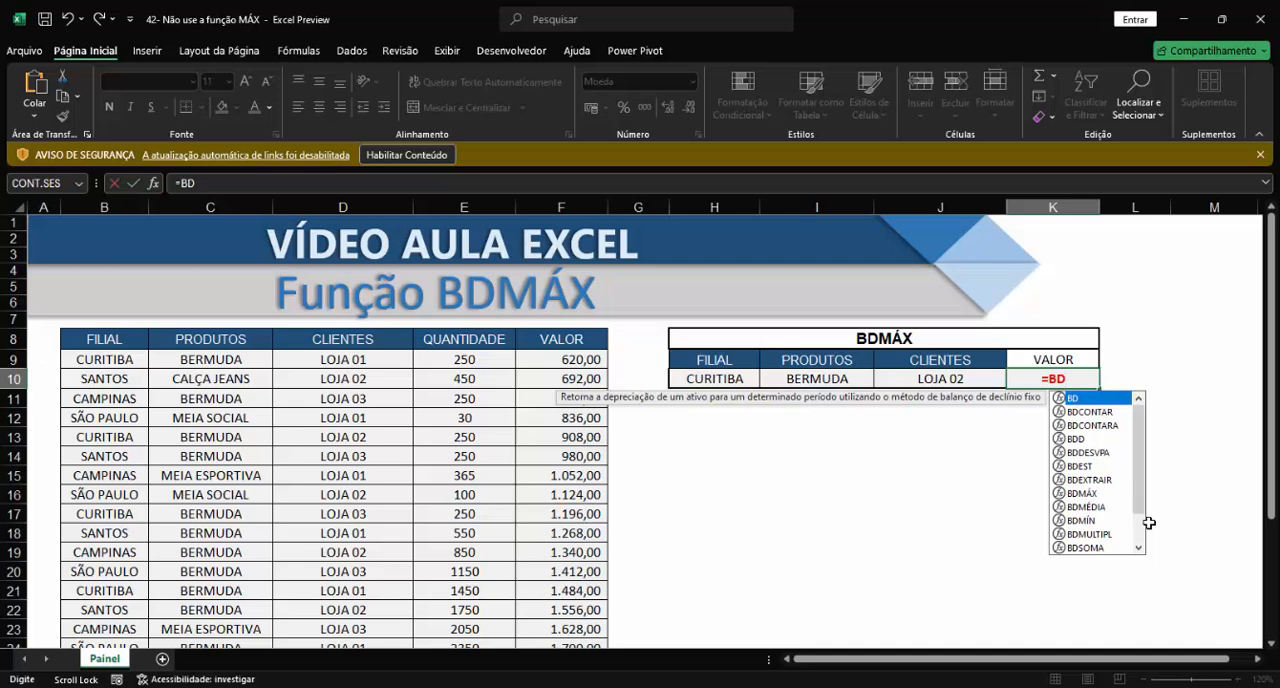
drag(115, 341, 529, 484)
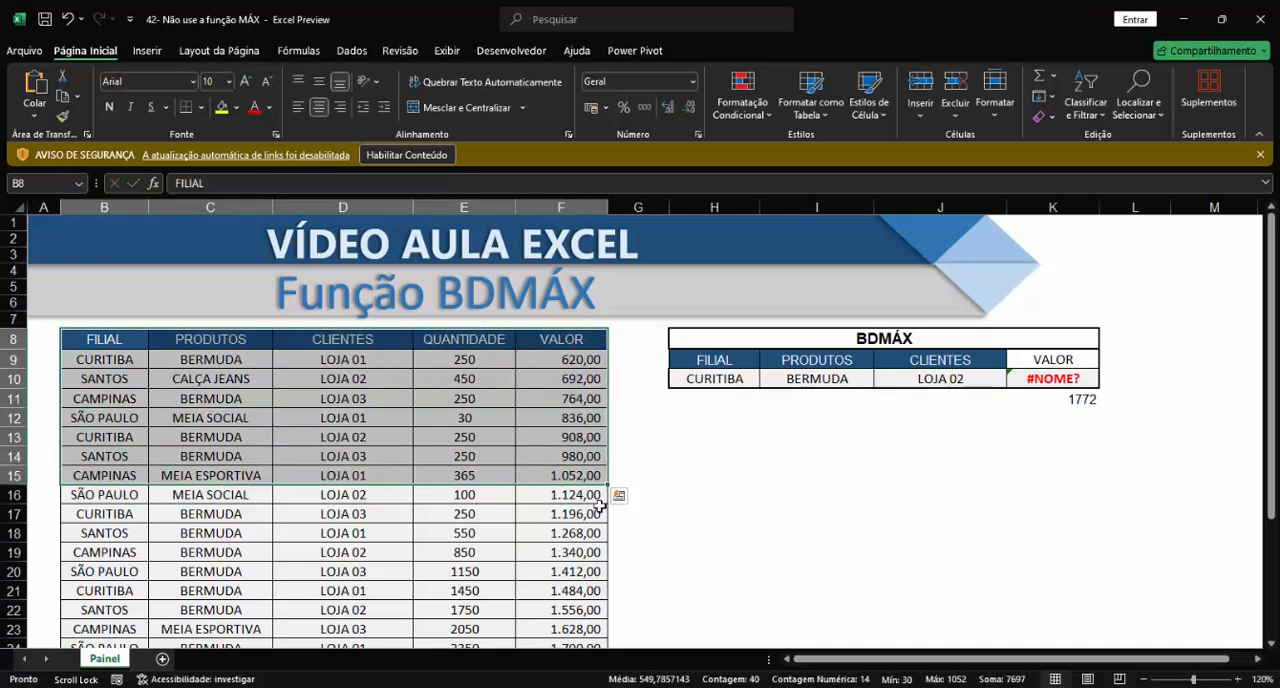
click(1061, 380)
key(Delete)
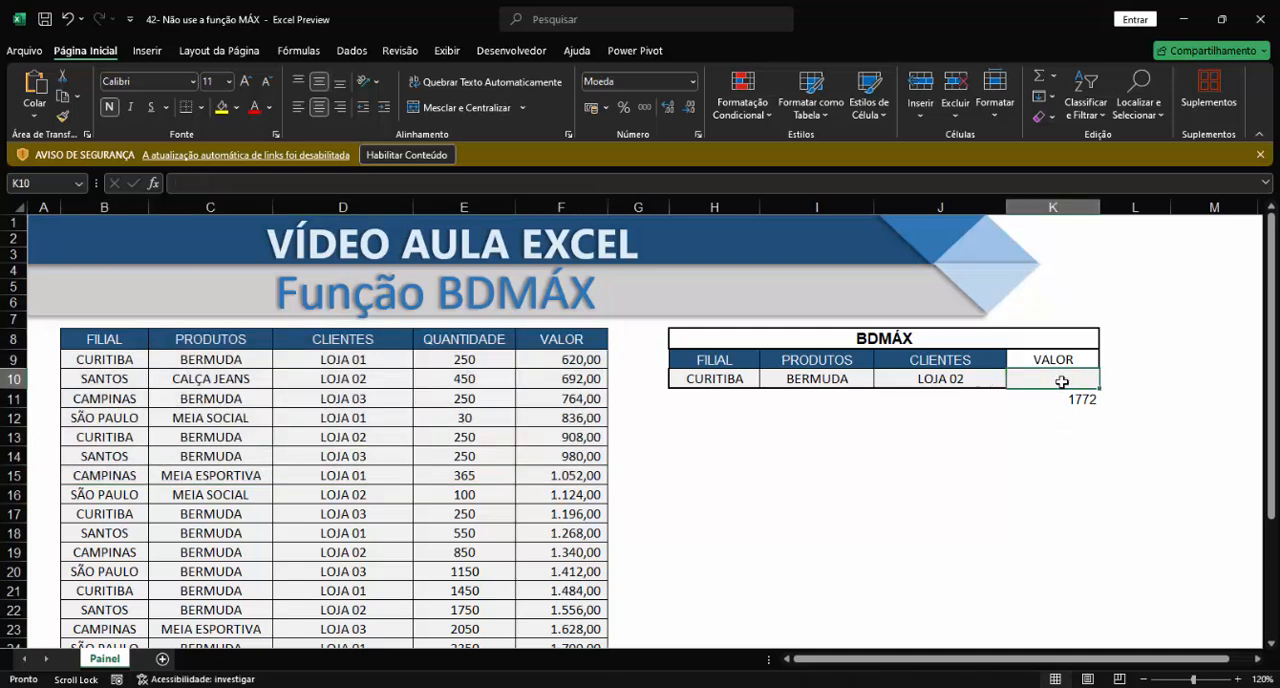
Step: Begin a BDMÁX formula in K10 with the full data table including headers, B8:F31, as the database
text(=BD)
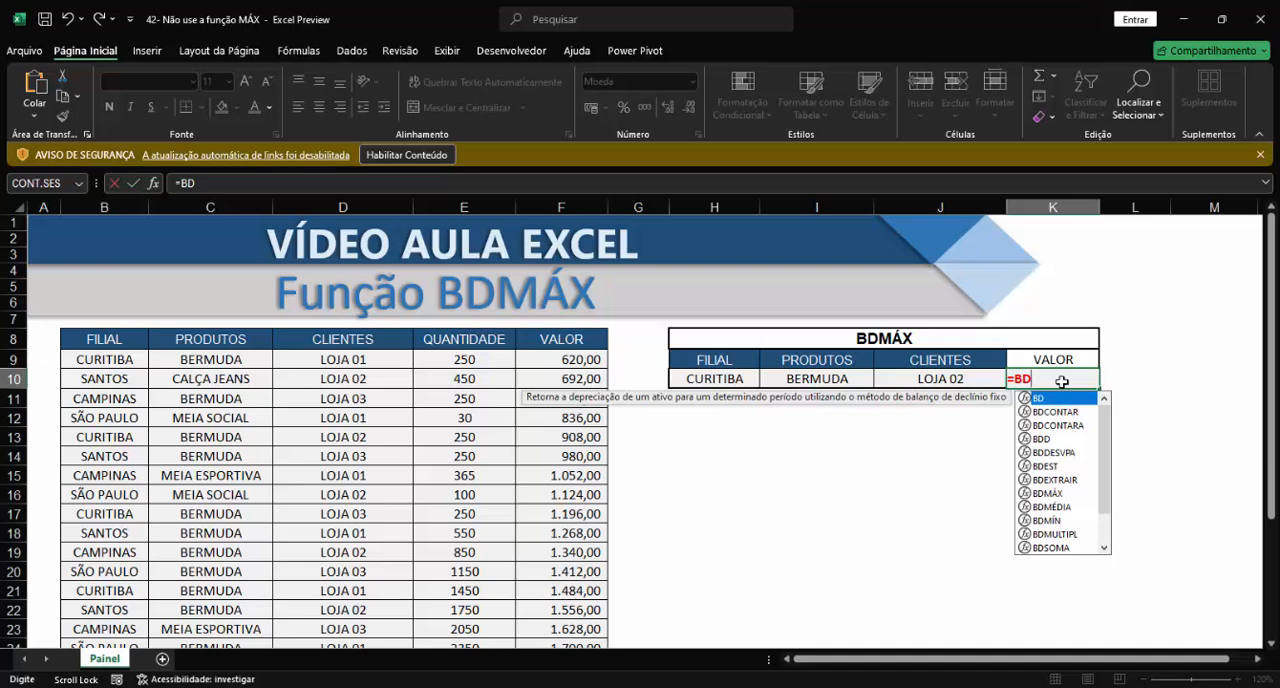
text(M)
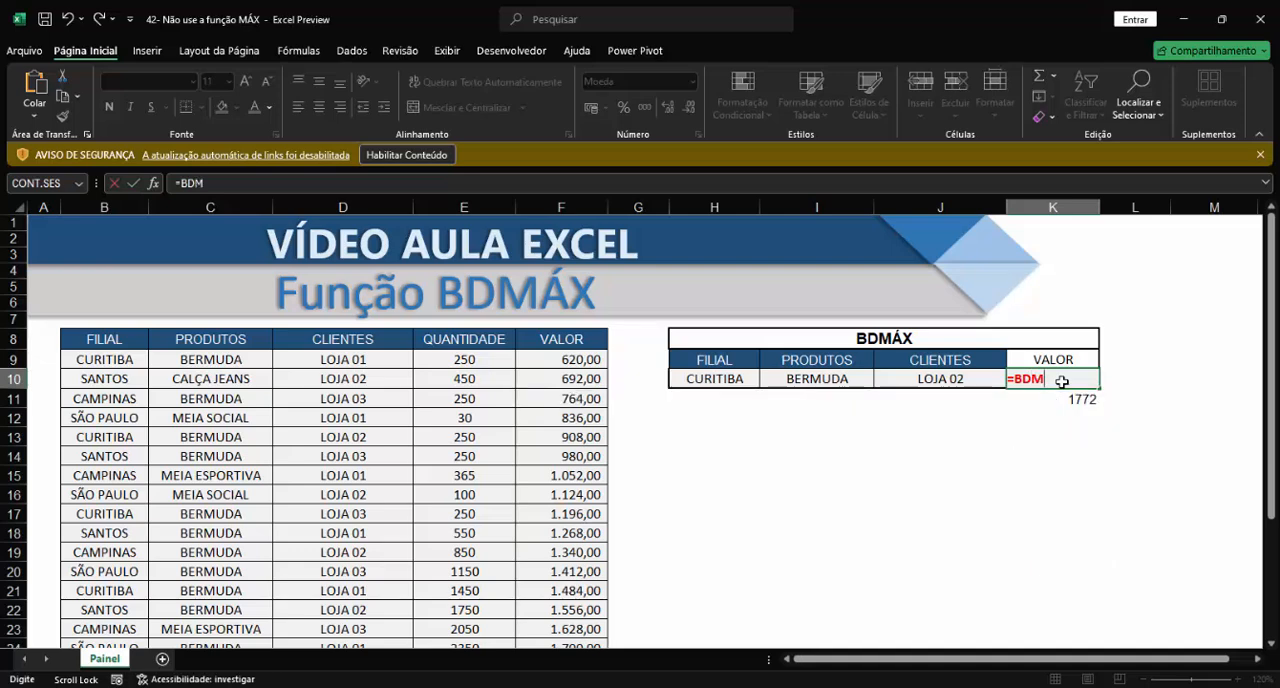
text(Á)
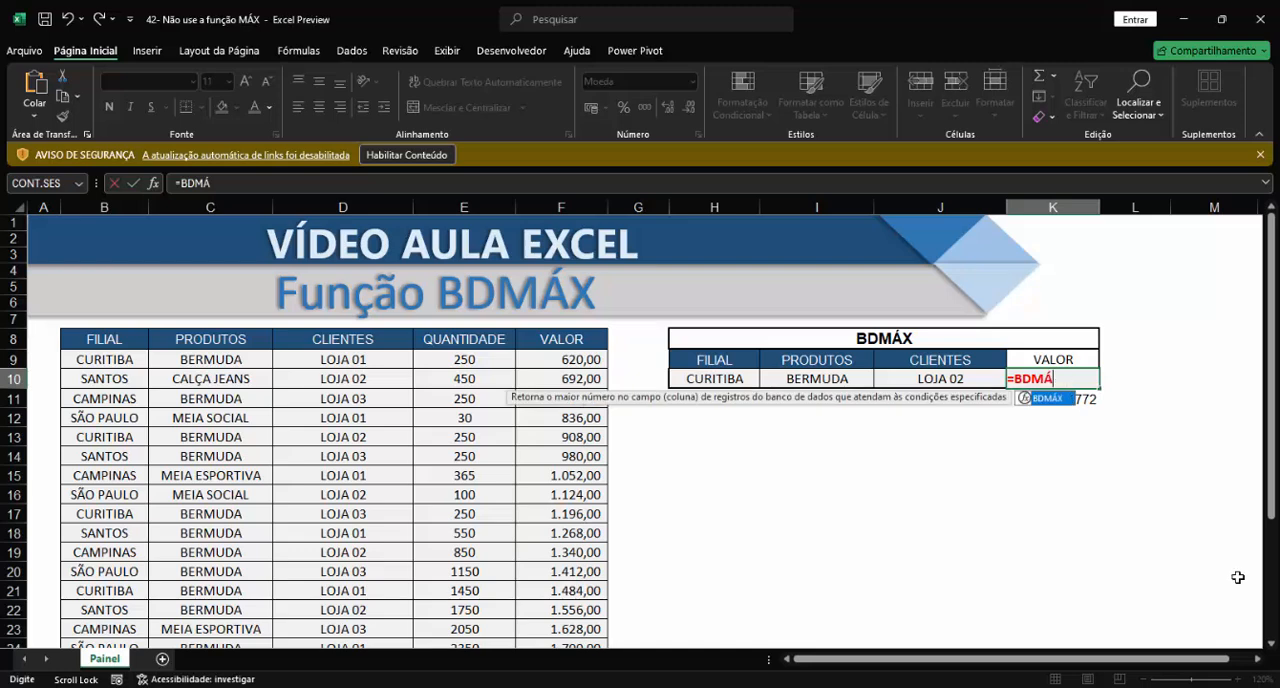
key(Tab)
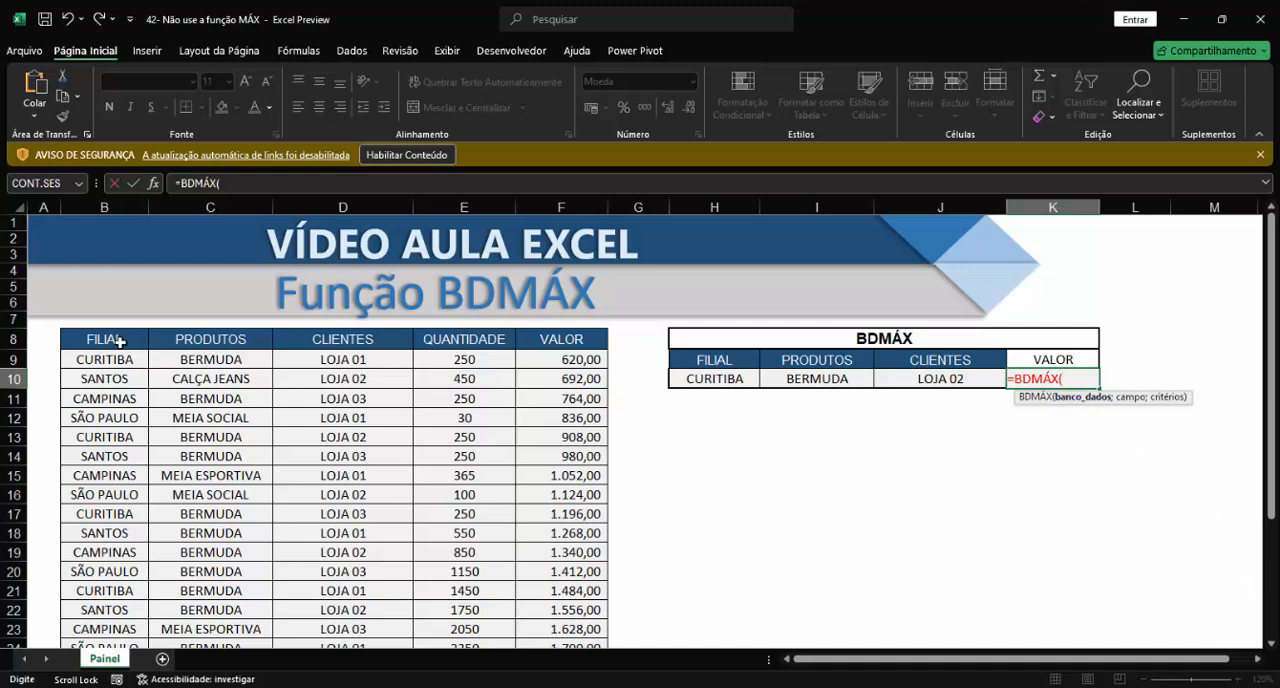
drag(120, 342, 559, 483)
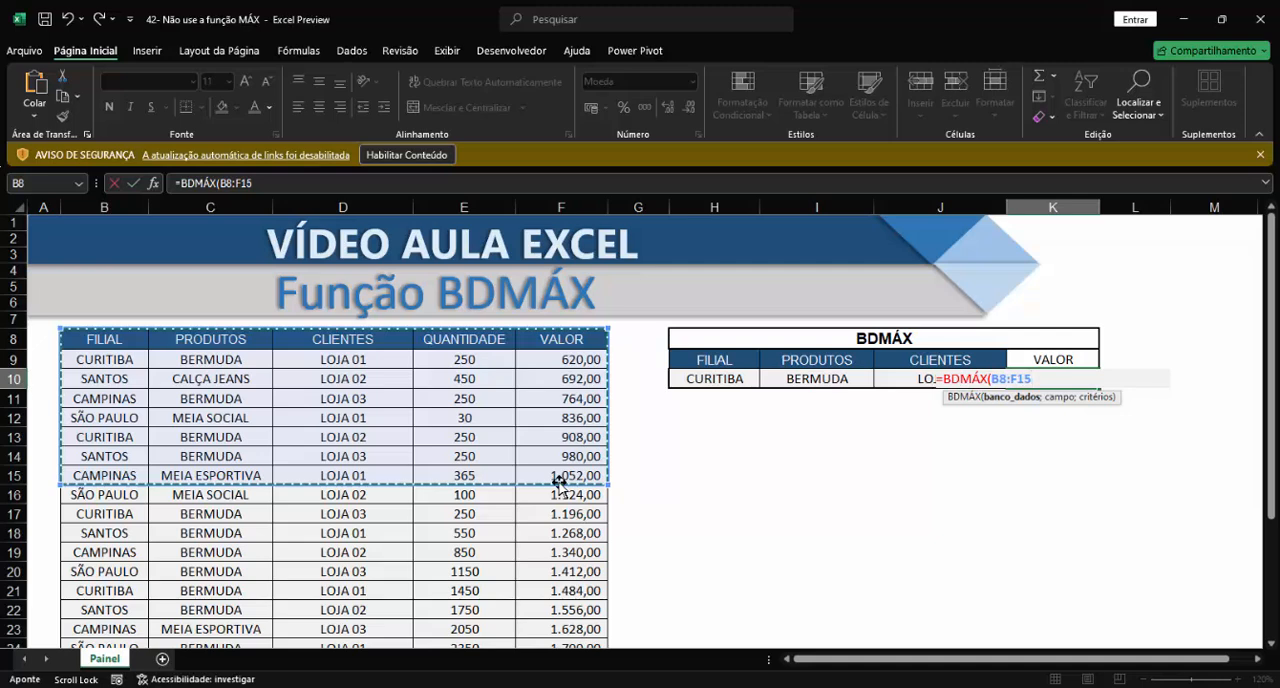
key(ctrl+shift+Down)
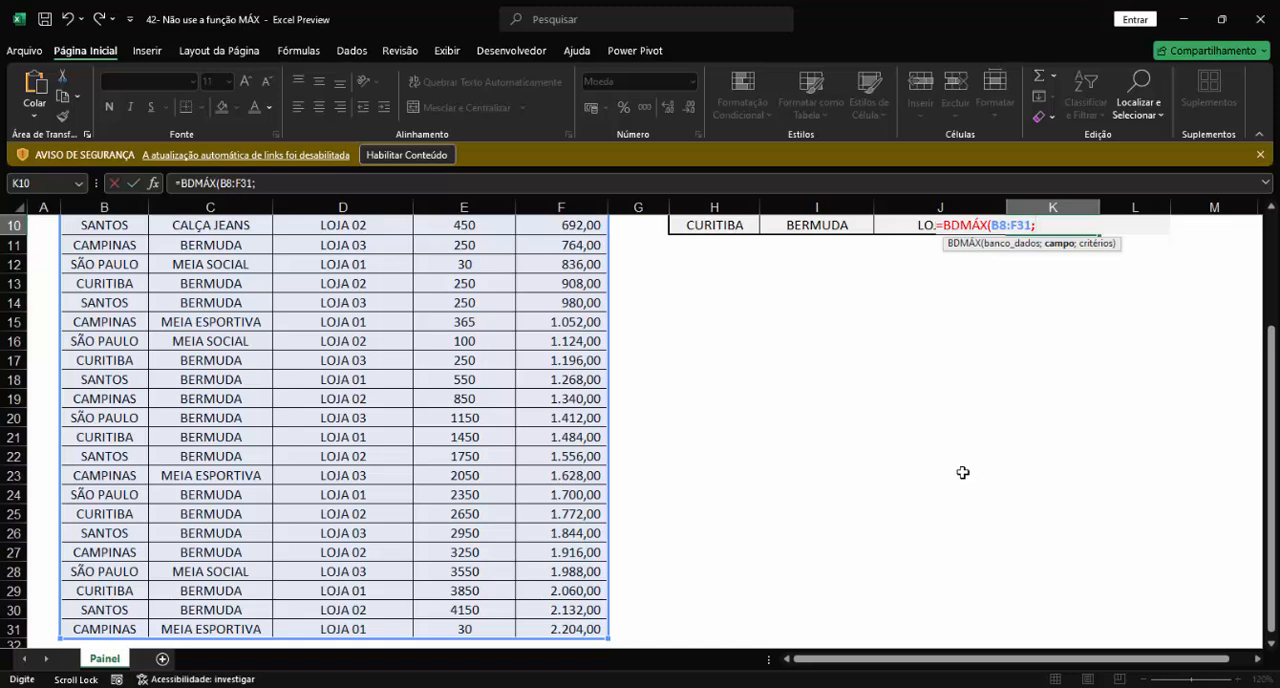
text(;)
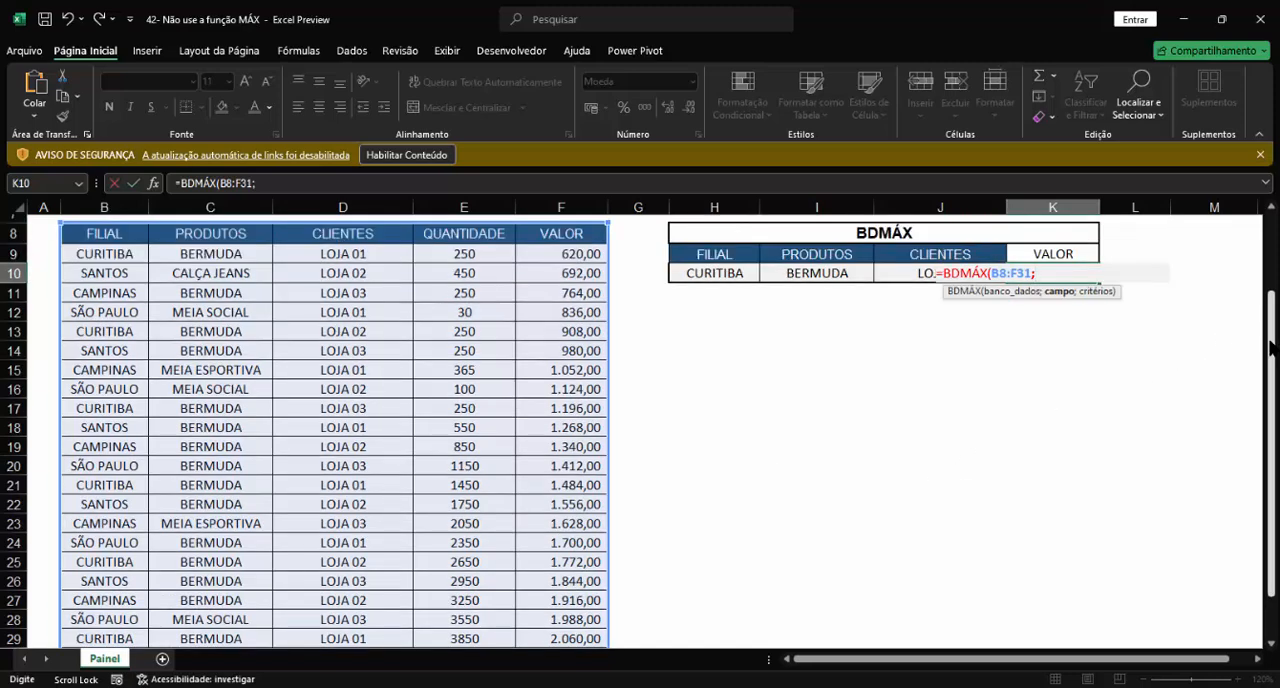
drag(1272, 346, 1272, 270)
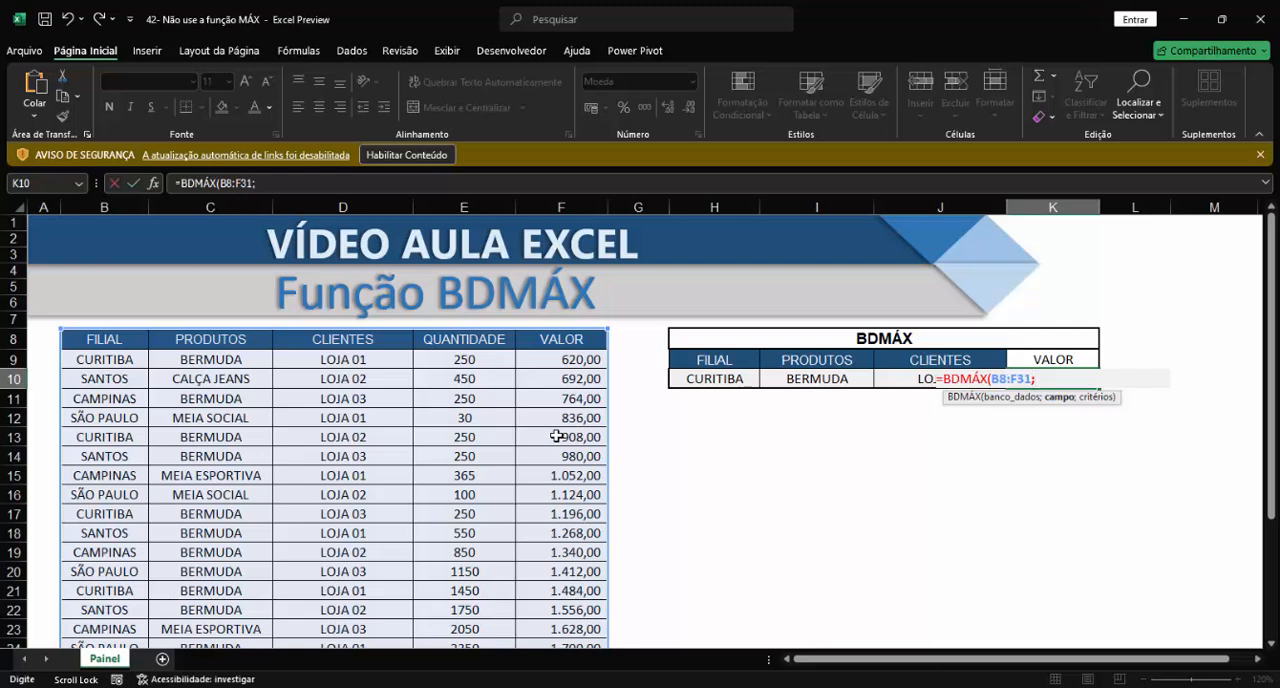
Step: Complete the BDMÁX formula in K10 with field number 5 for the VALOR column and H9:J10 as the criteria range
text(5;)
drag(709, 356, 903, 383)
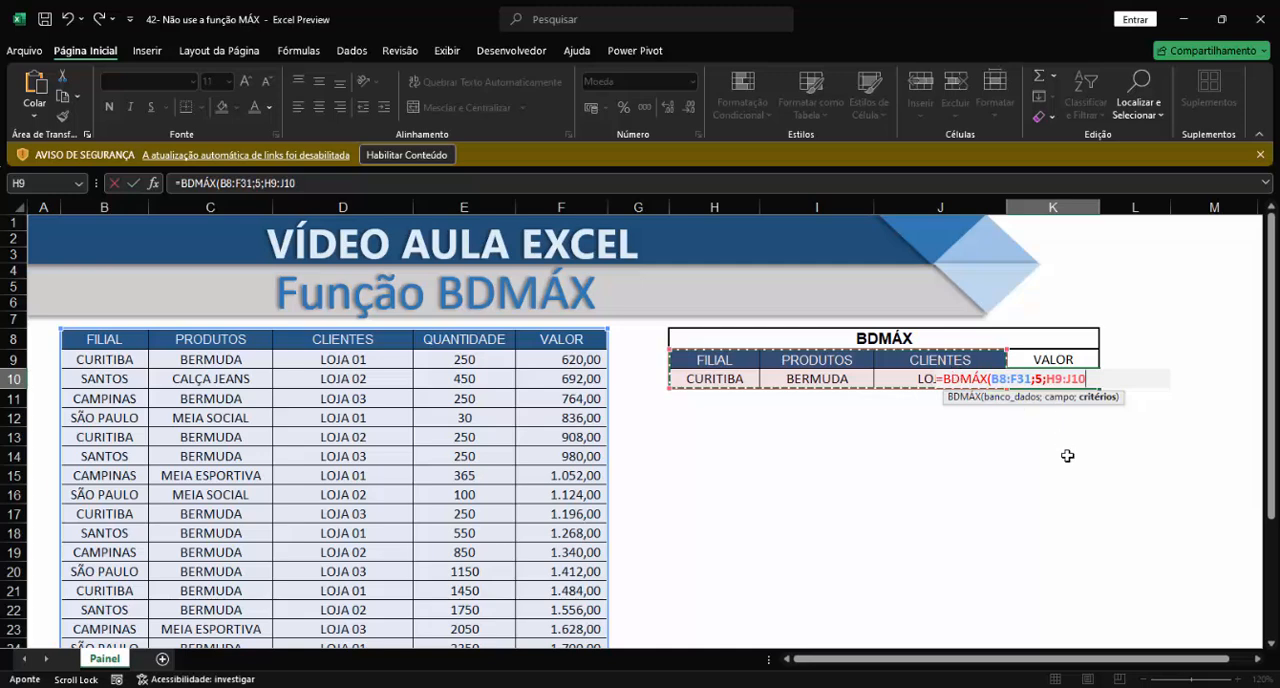
text())
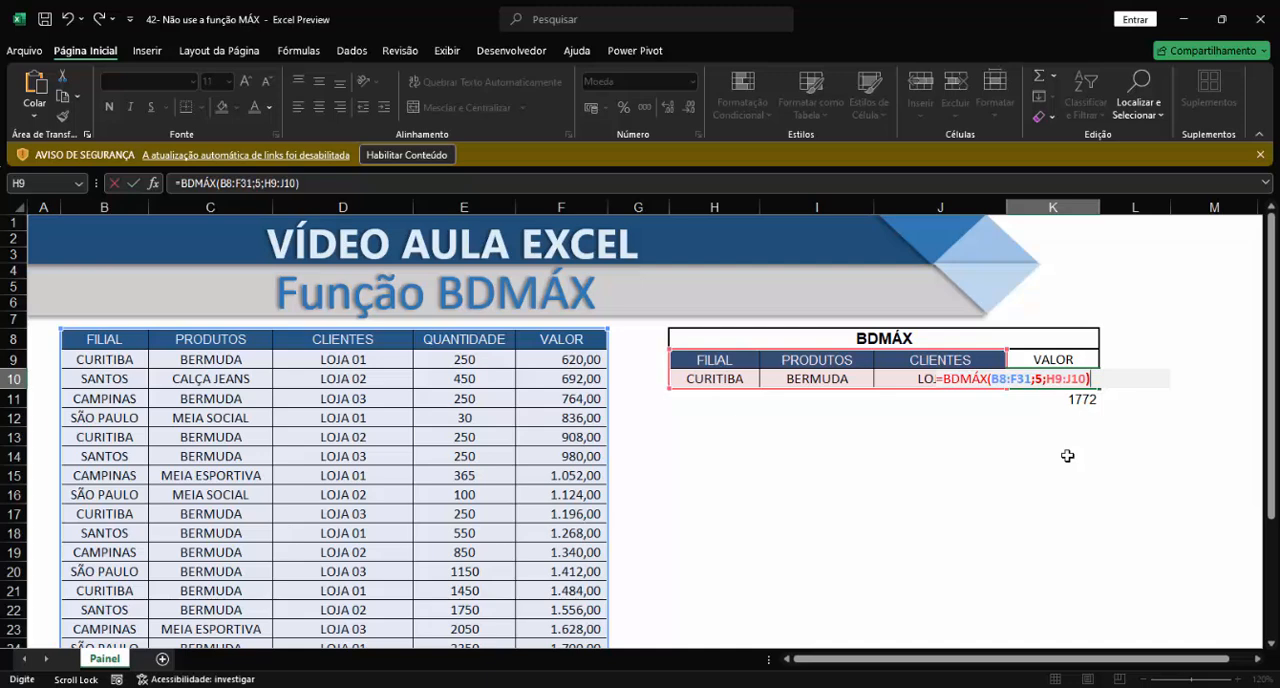
key(Return)
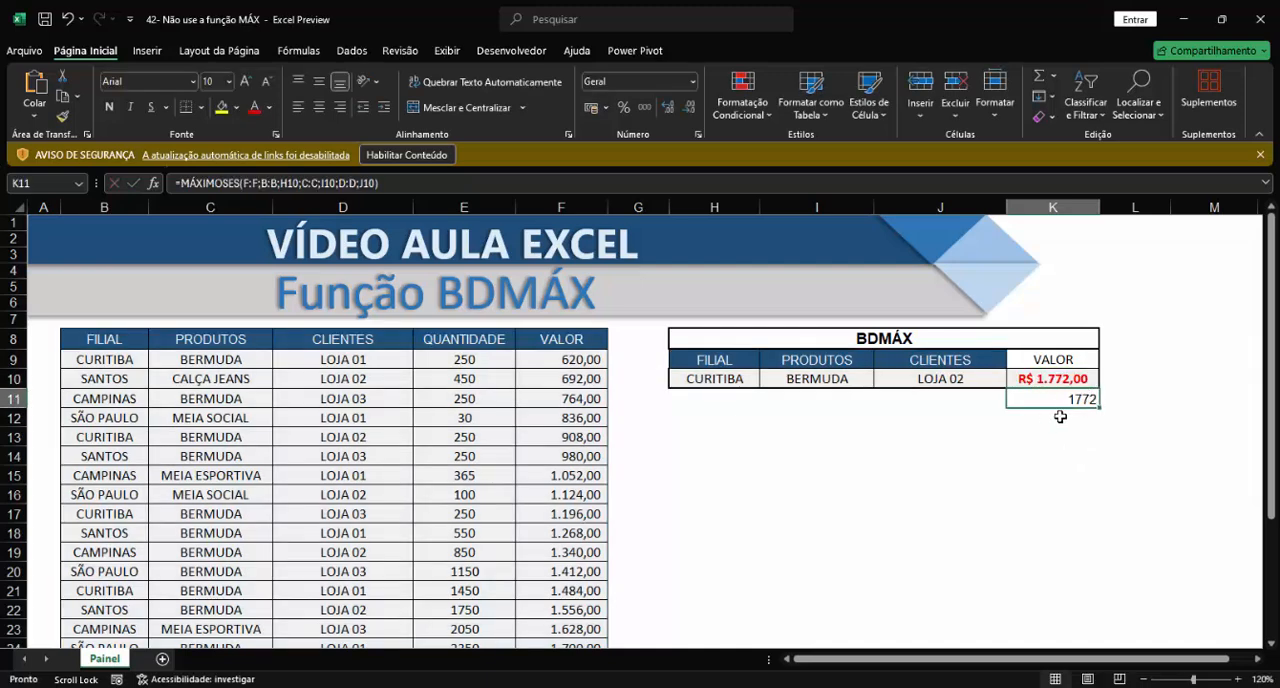